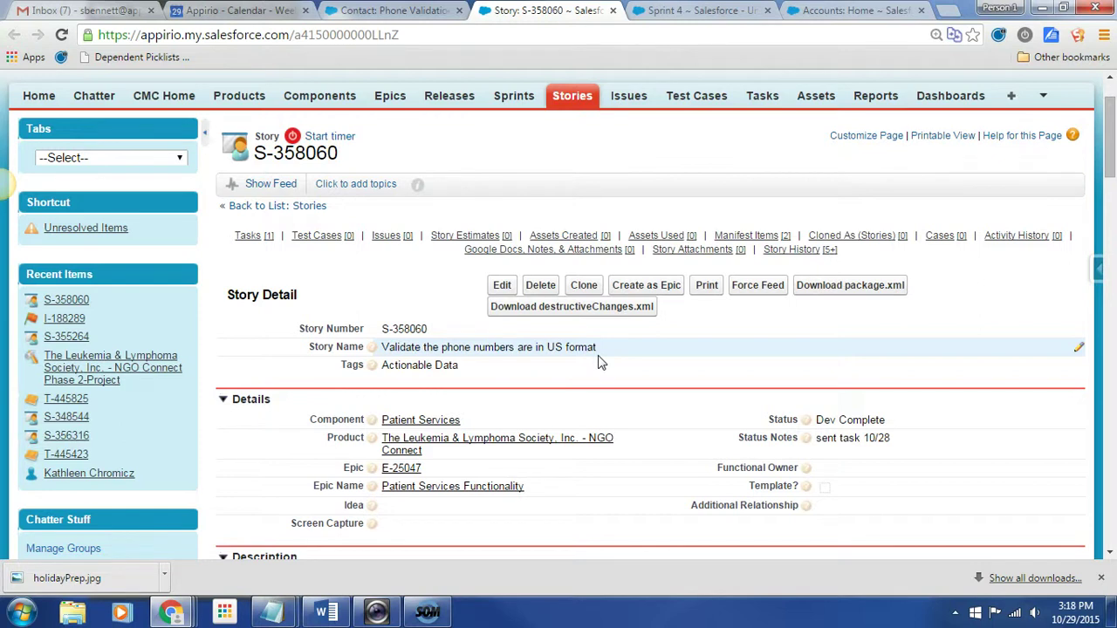
# Step: Review the story's user story, acceptance criteria and assumptions for the US phone number format validation
pyautogui.scroll(-3, 611, 358)
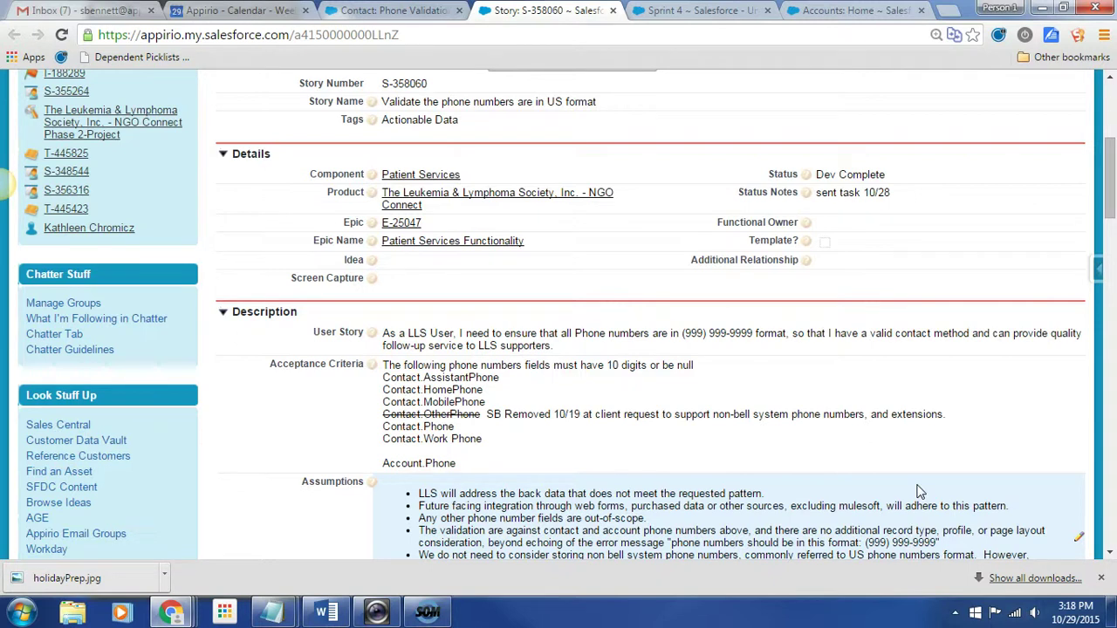
pyautogui.scroll(-3, 668, 448)
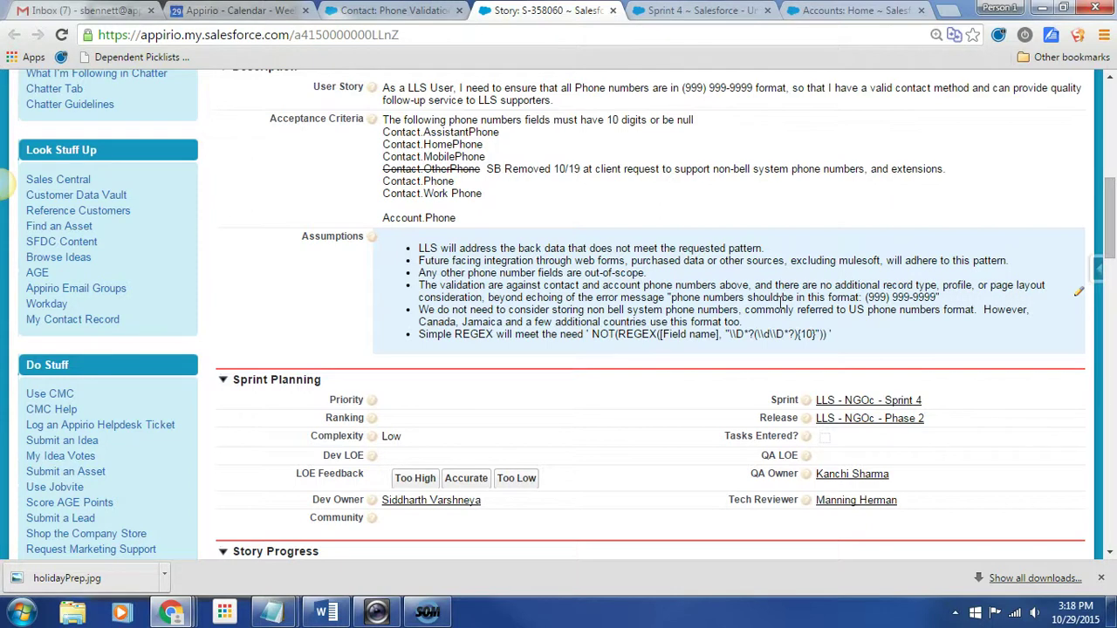
pyautogui.scroll(1, 780, 303)
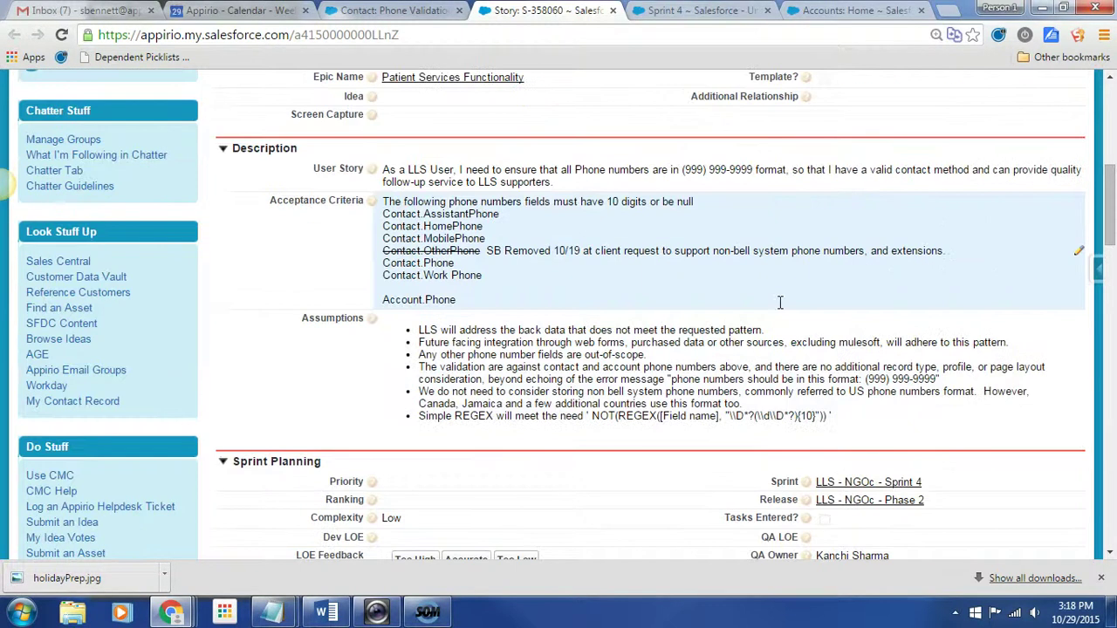
pyautogui.click(759, 391)
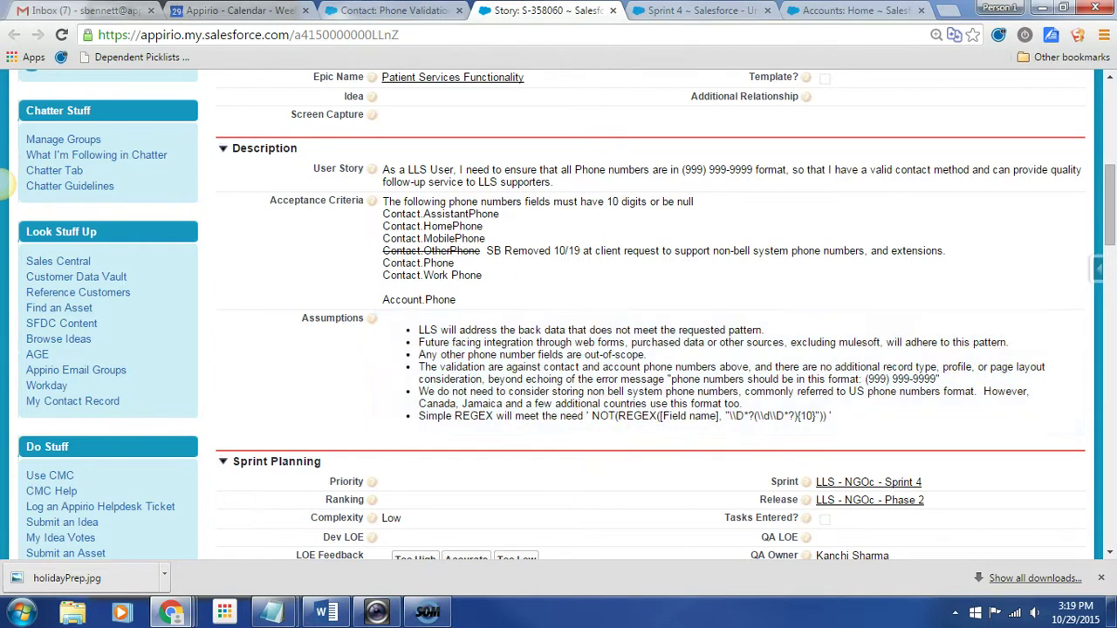
# Step: Switch to the Phone Validation Tester2 contact record and go to its Phone Information section
pyautogui.click(375, 11)
pyautogui.scroll(5, 723, 396)
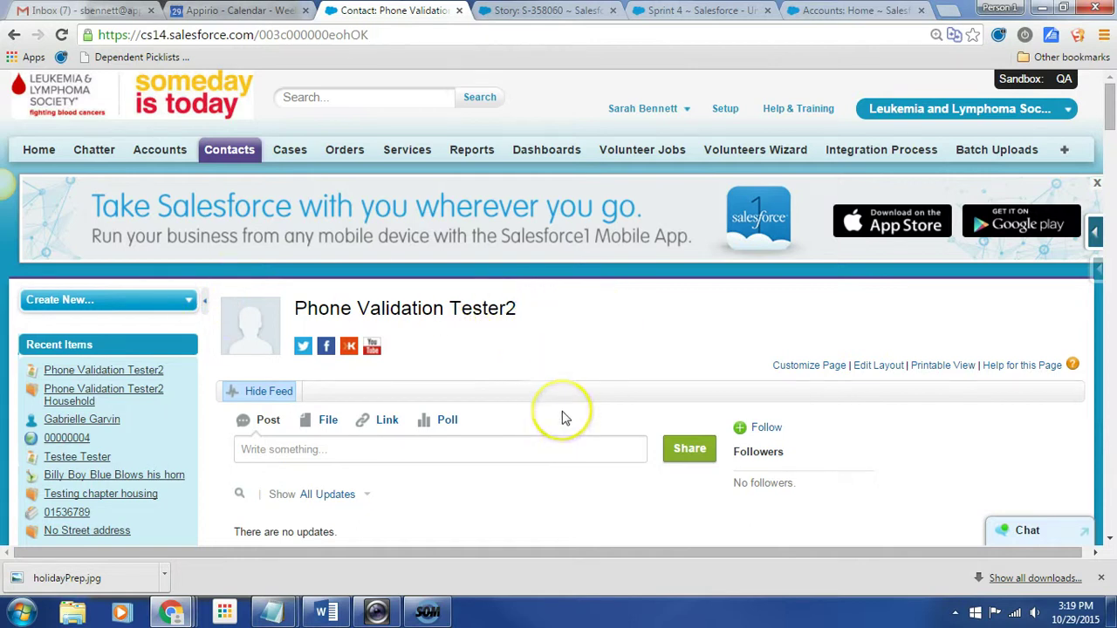
pyautogui.scroll(-15, 558, 400)
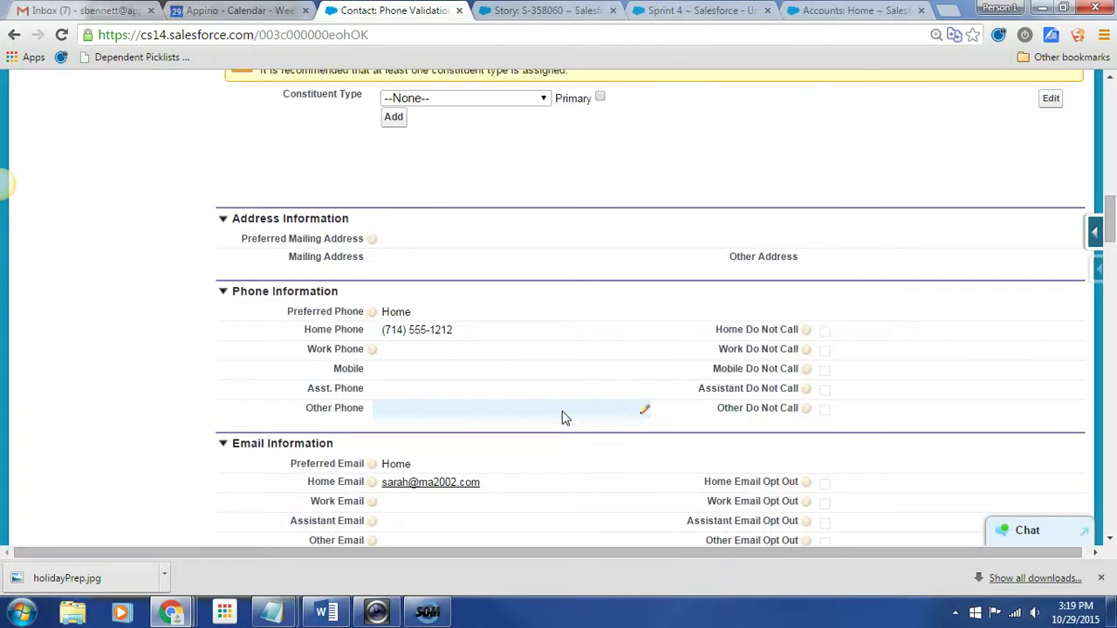
# Step: Try to save the contact with the text "NO Way" as the Home Phone
pyautogui.doubleClick(459, 338)
pyautogui.tripleClick(456, 337)
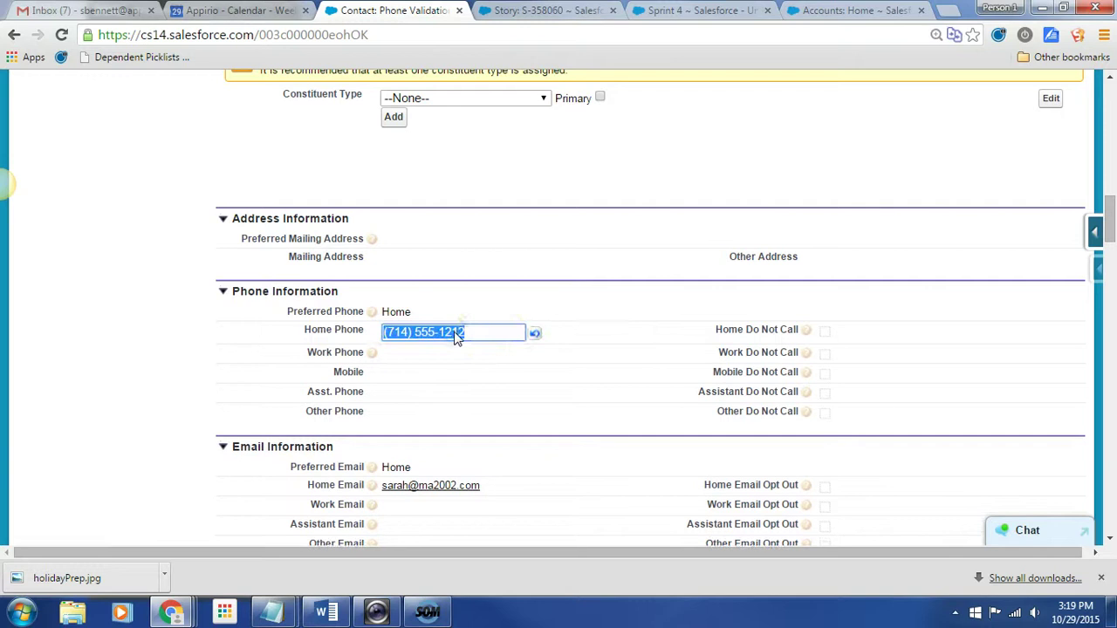
pyautogui.tripleClick(488, 332)
pyautogui.write('NO W')
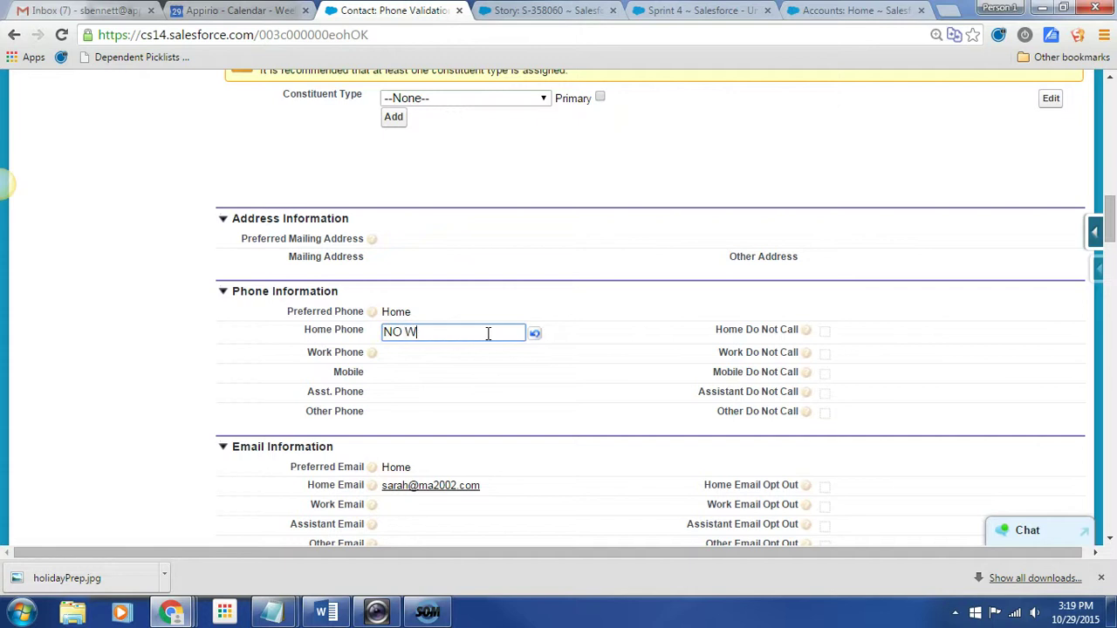
pyautogui.write('ay')
pyautogui.click(536, 274)
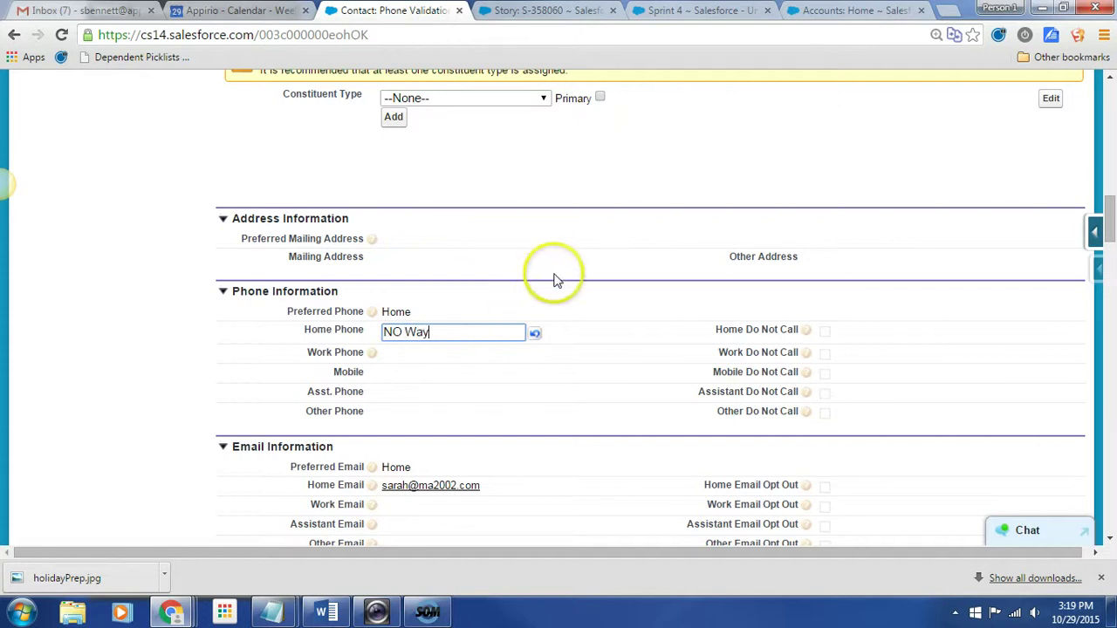
pyautogui.scroll(10, 553, 279)
pyautogui.click(504, 218)
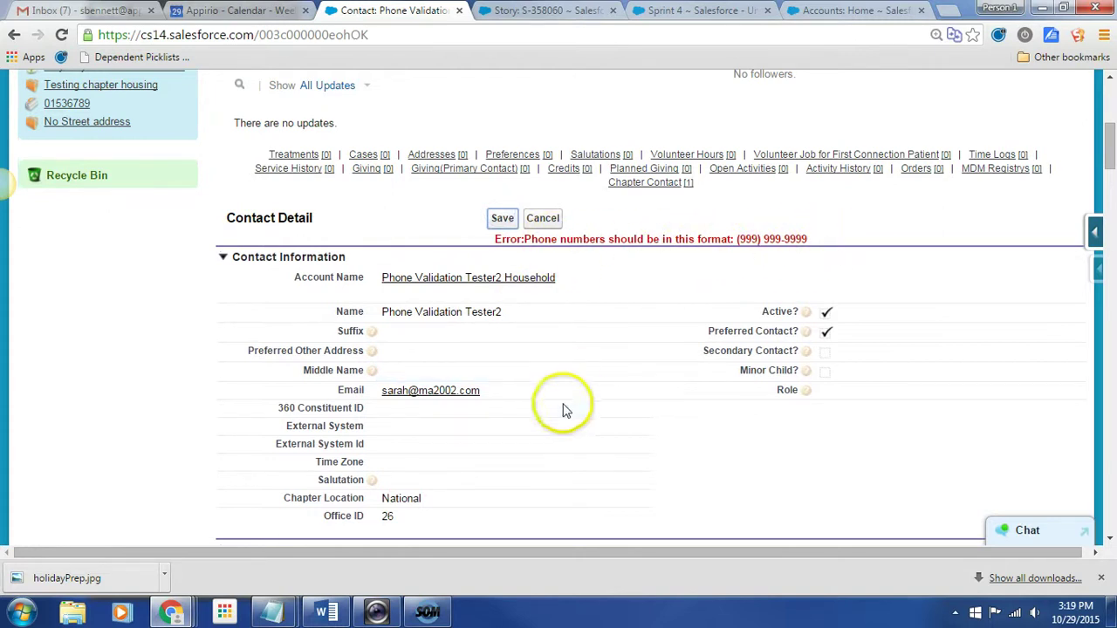
# Step: Replace the Home Phone with a seven-digit number without area code and try to save the contact
pyautogui.scroll(-10, 562, 406)
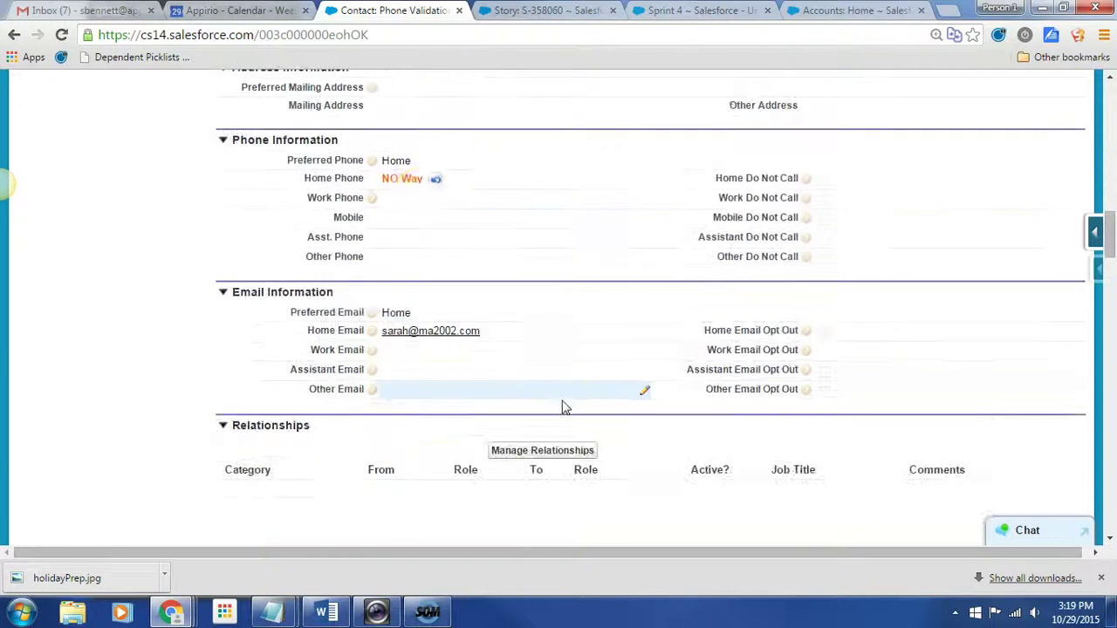
pyautogui.doubleClick(412, 180)
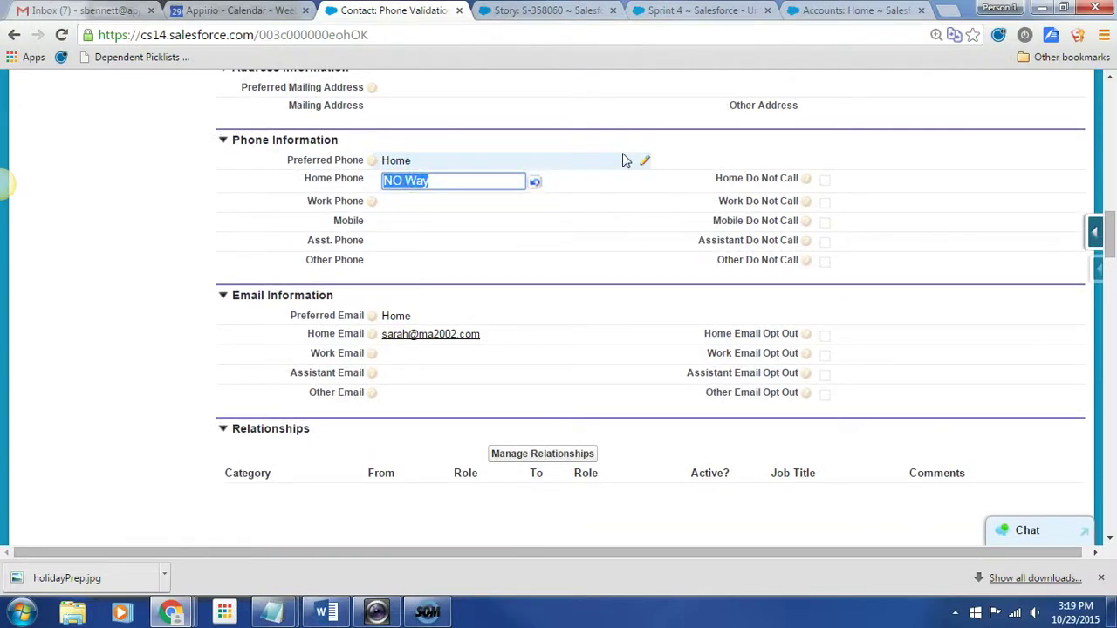
pyautogui.write('5551212')
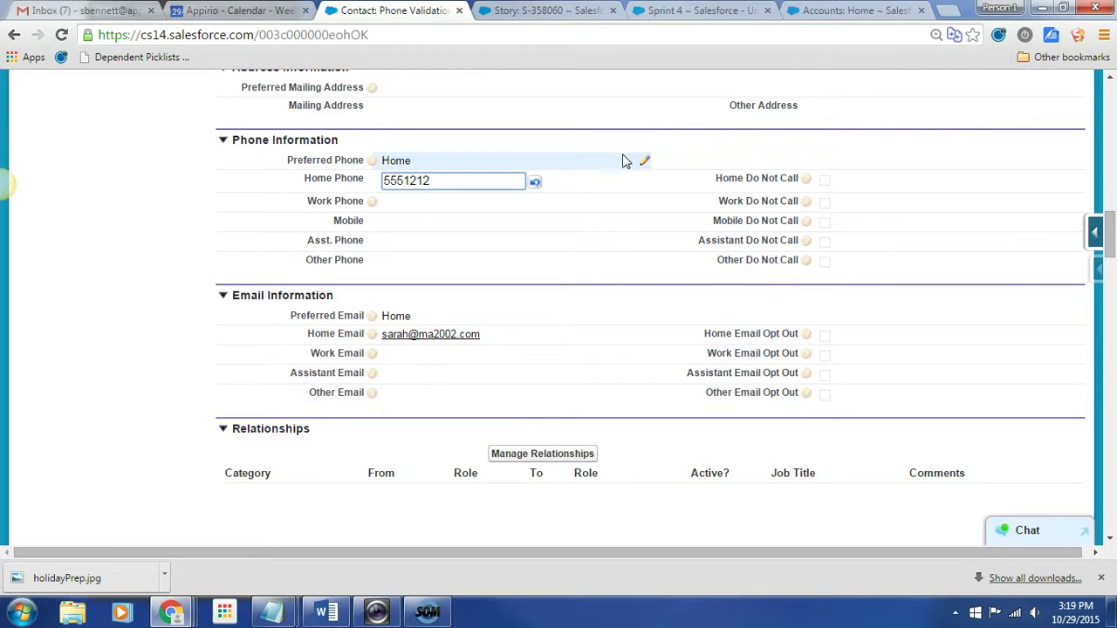
pyautogui.click(636, 325)
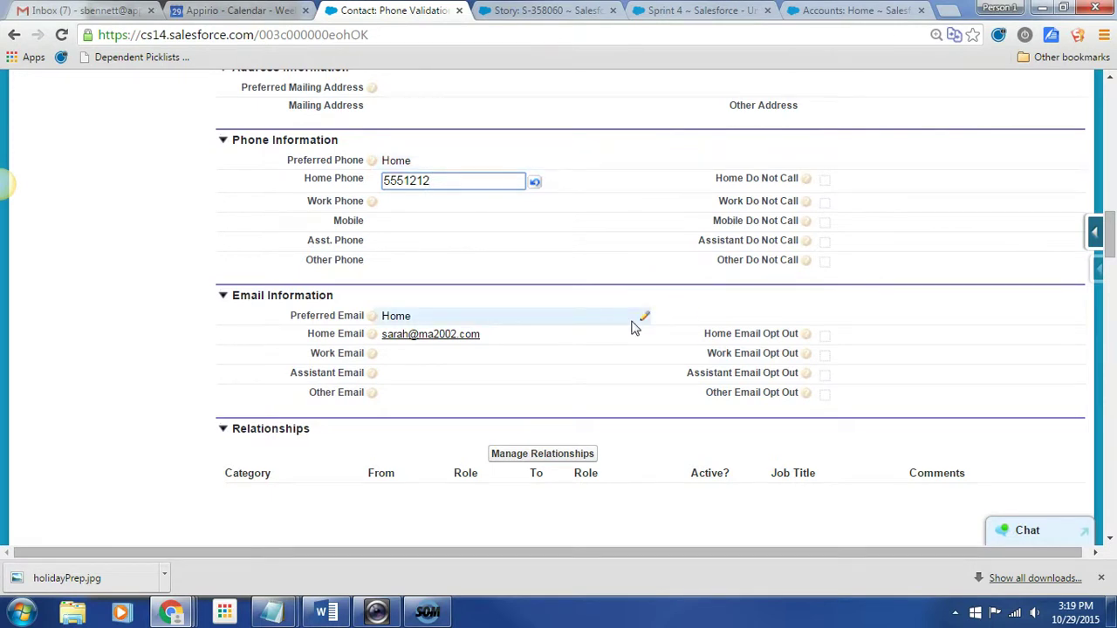
pyautogui.scroll(10, 636, 326)
pyautogui.click(503, 137)
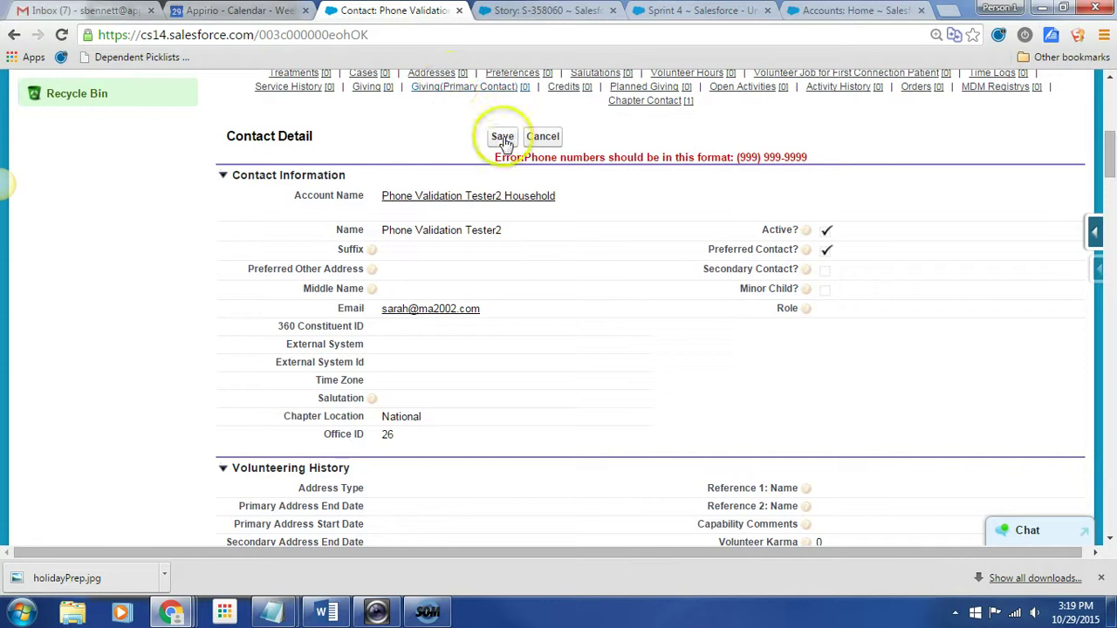
pyautogui.click(643, 327)
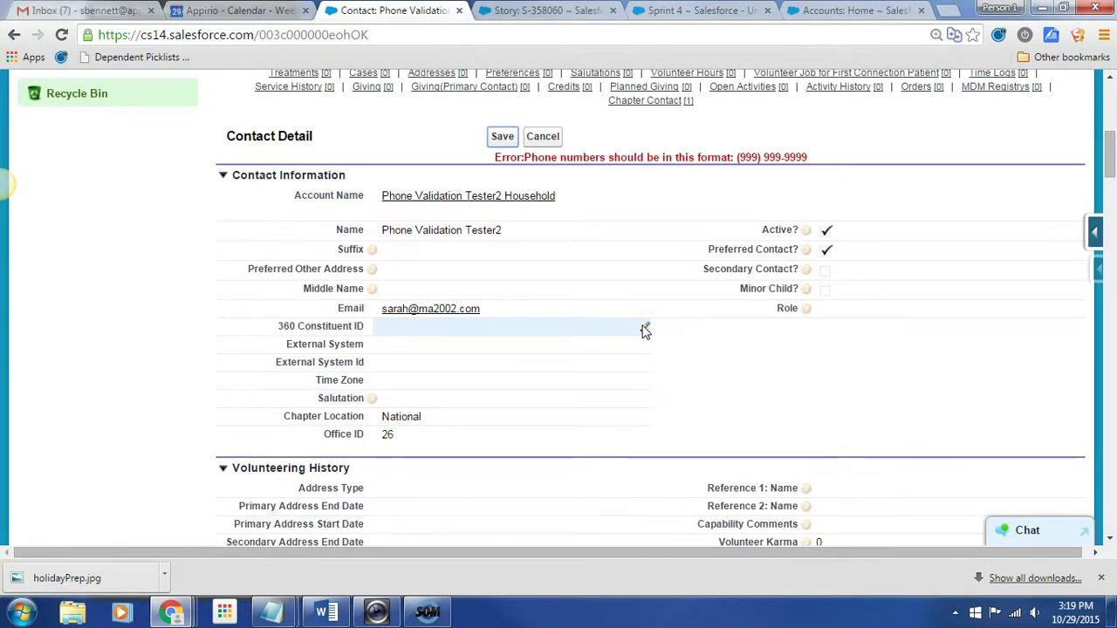
# Step: Add a three-digit area code in front of the Home Phone number and save the contact
pyautogui.scroll(-10, 643, 330)
pyautogui.scroll(-2, 559, 349)
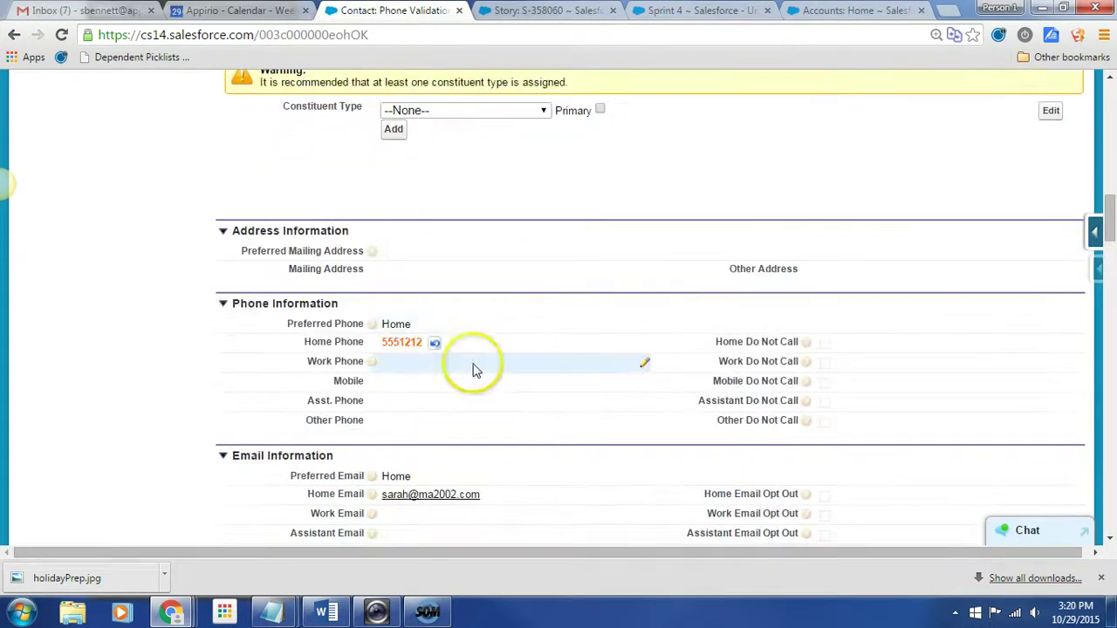
pyautogui.doubleClick(407, 342)
pyautogui.click(386, 343)
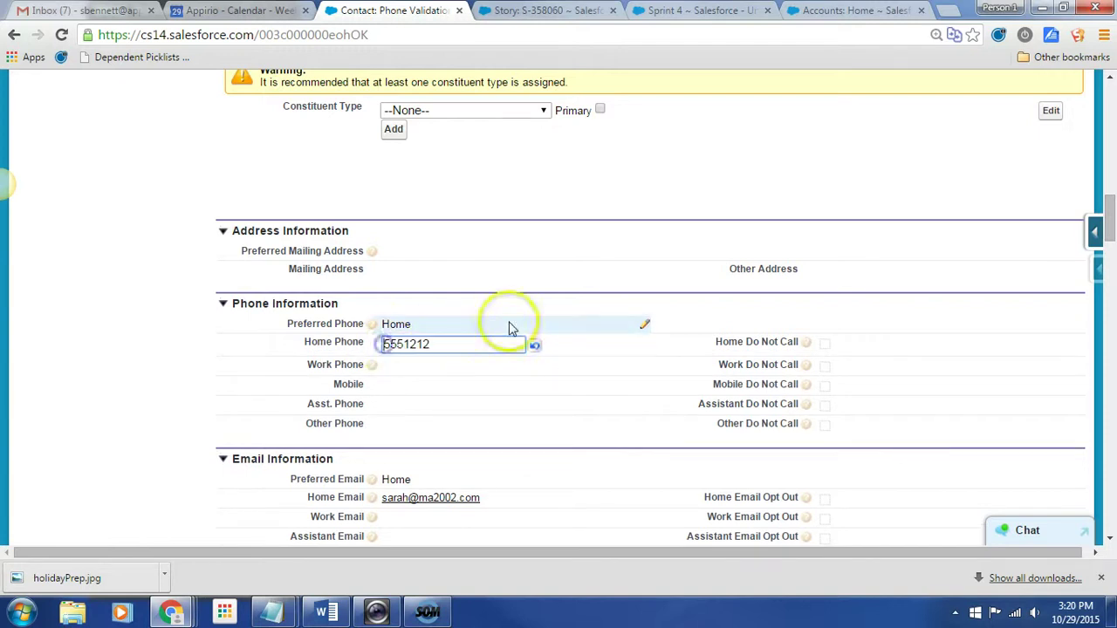
pyautogui.write('212')
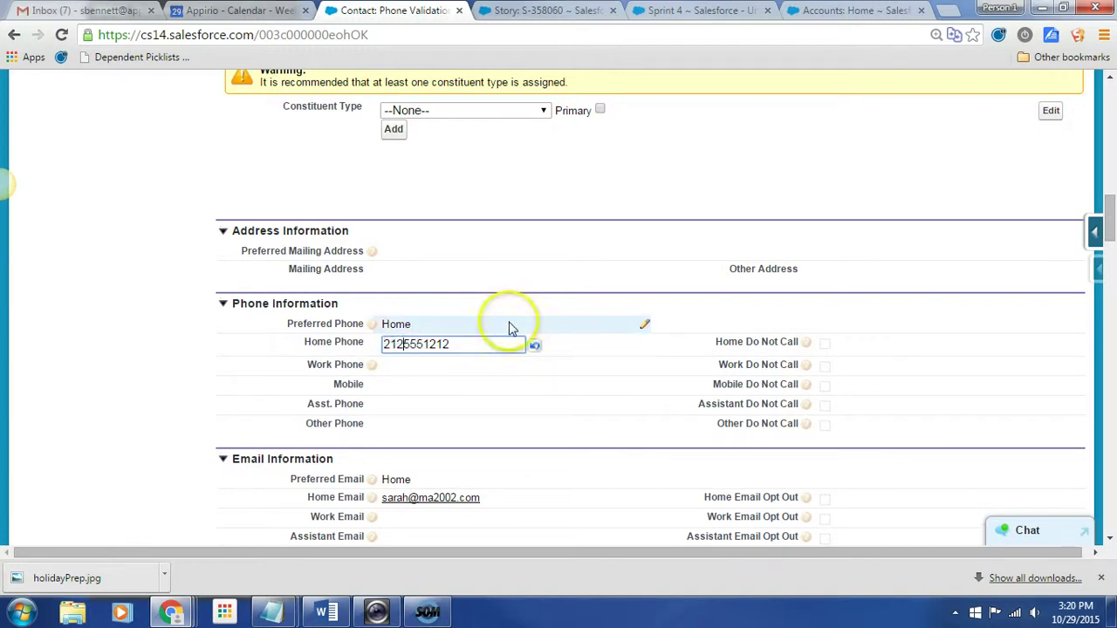
pyautogui.scroll(7, 643, 392)
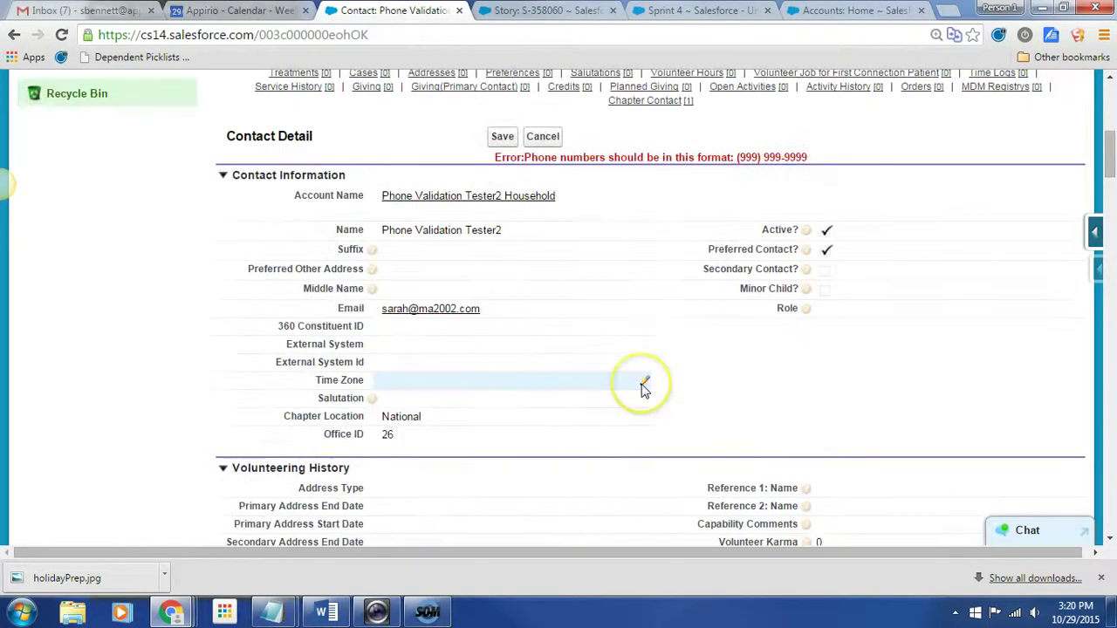
pyautogui.click(501, 137)
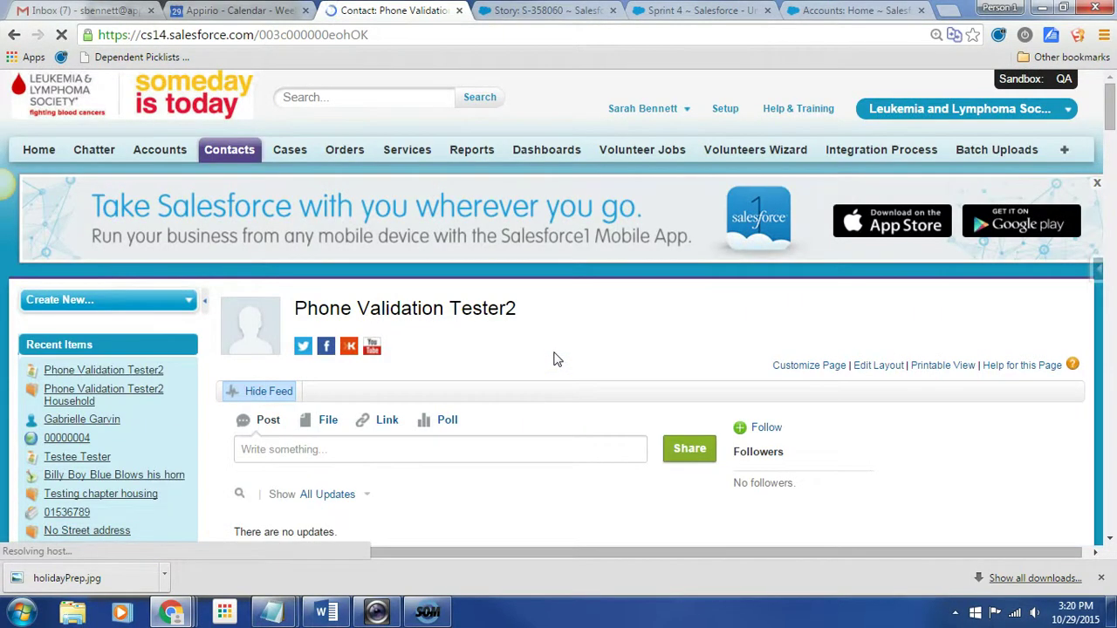
# Step: Try to save the contact with the text "another Really" as the Work Phone
pyautogui.scroll(-15, 557, 359)
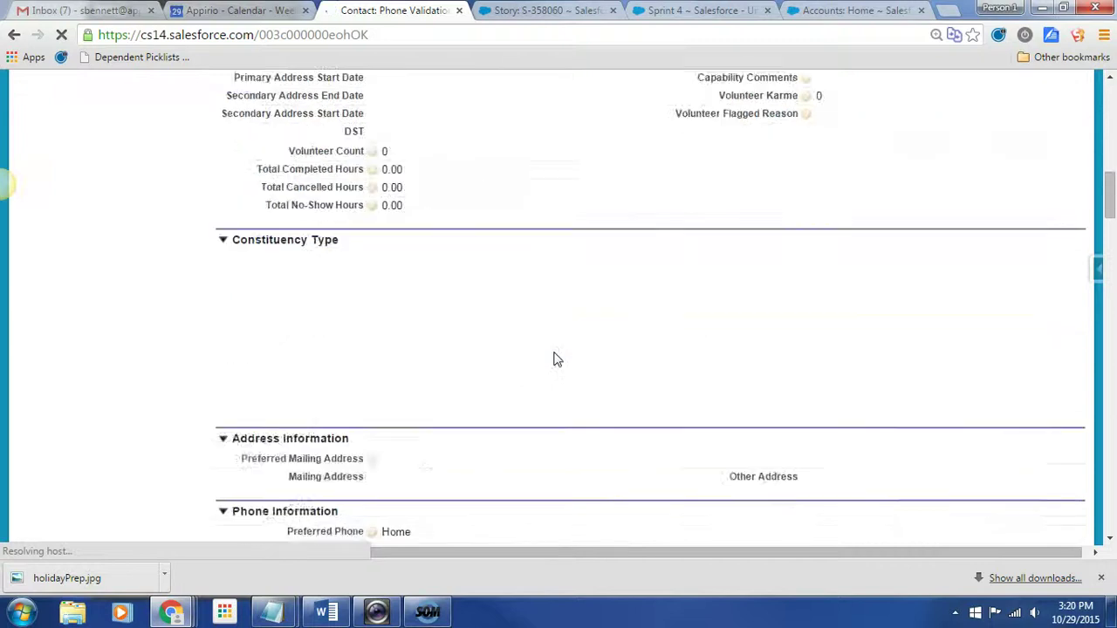
pyautogui.scroll(-2, 557, 359)
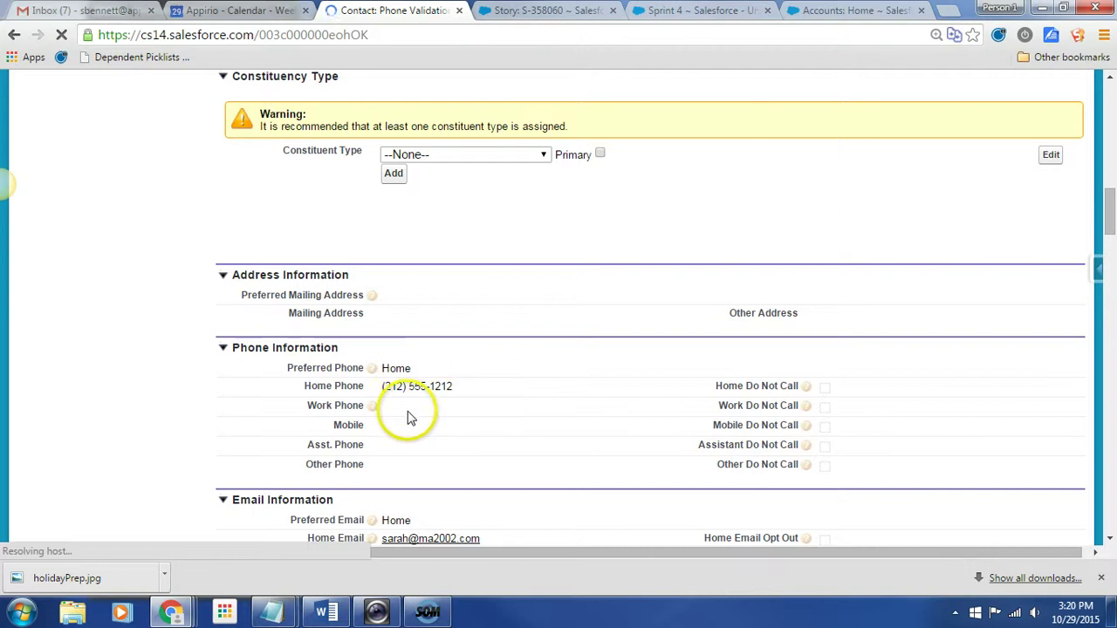
pyautogui.doubleClick(408, 407)
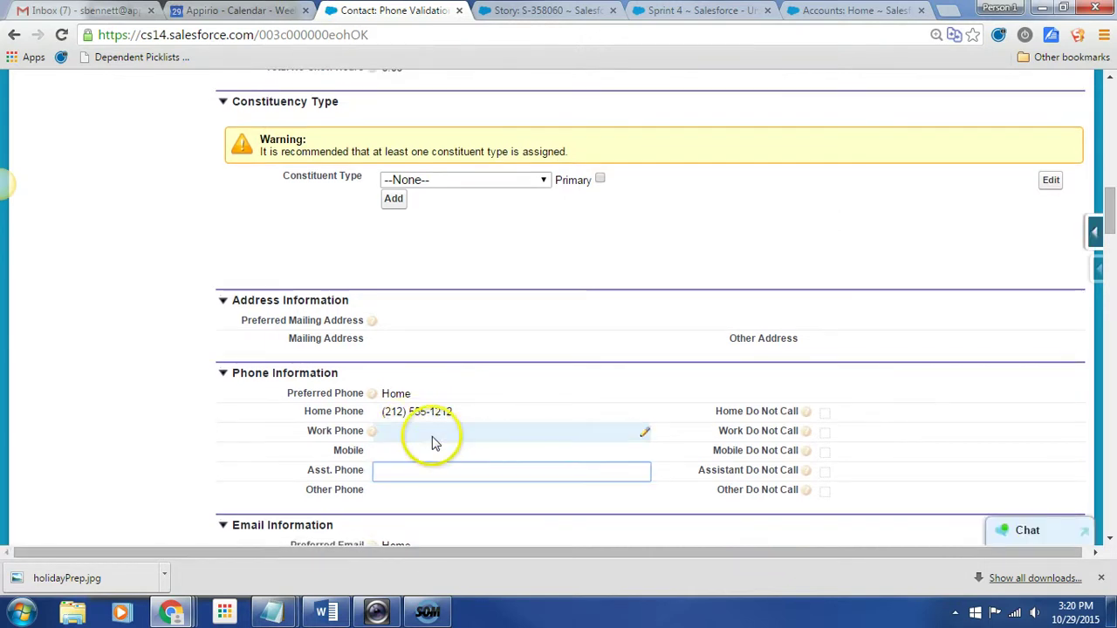
pyautogui.doubleClick(431, 442)
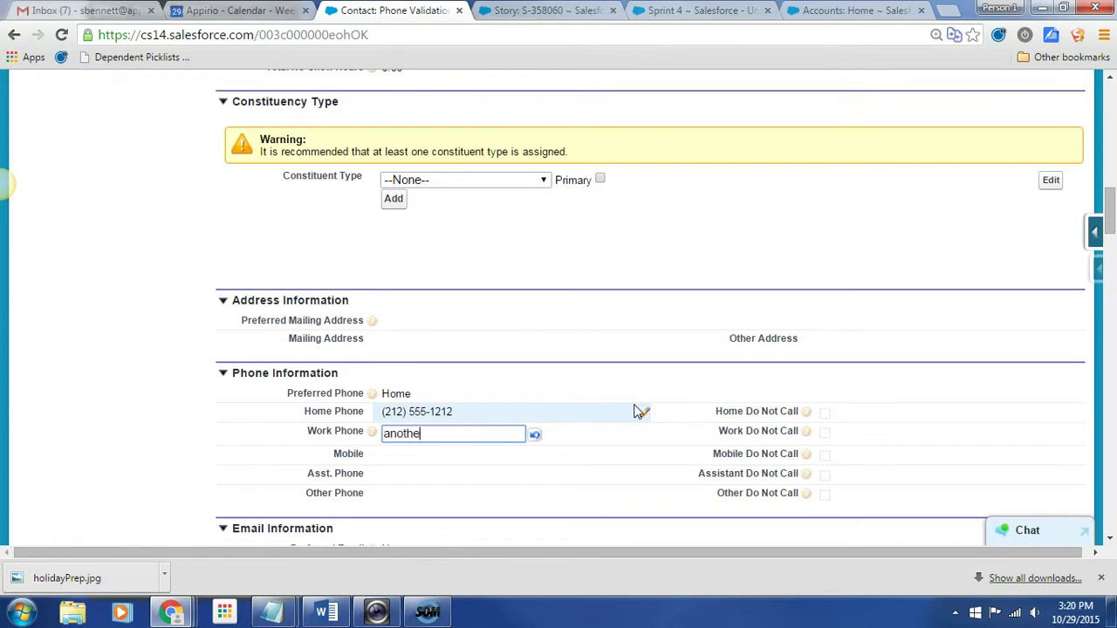
pyautogui.click(705, 330)
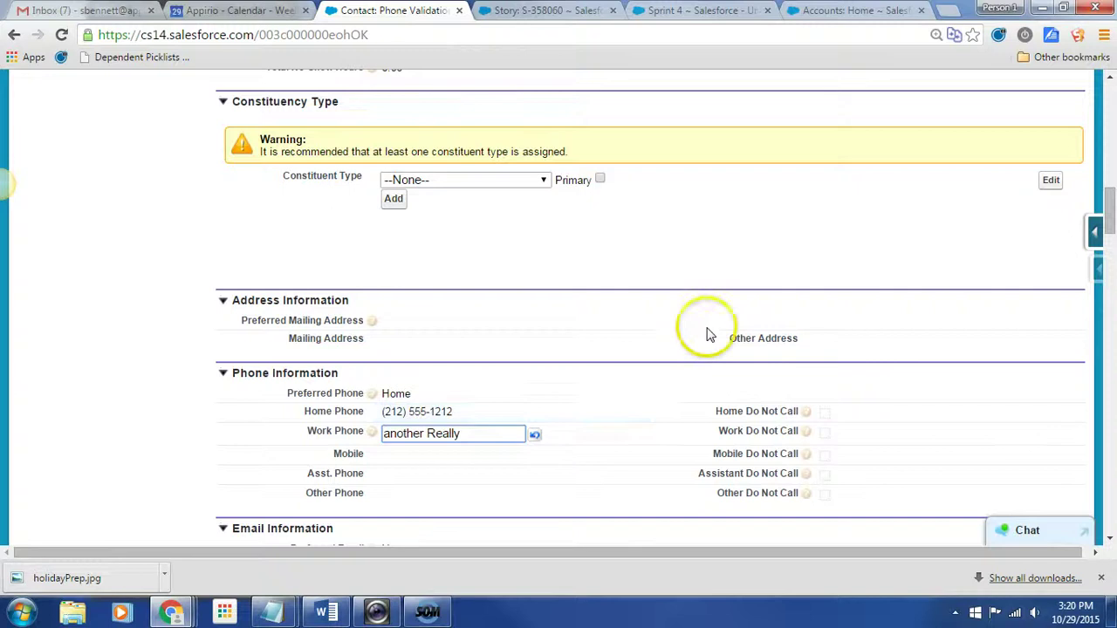
pyautogui.scroll(10, 705, 330)
pyautogui.click(488, 306)
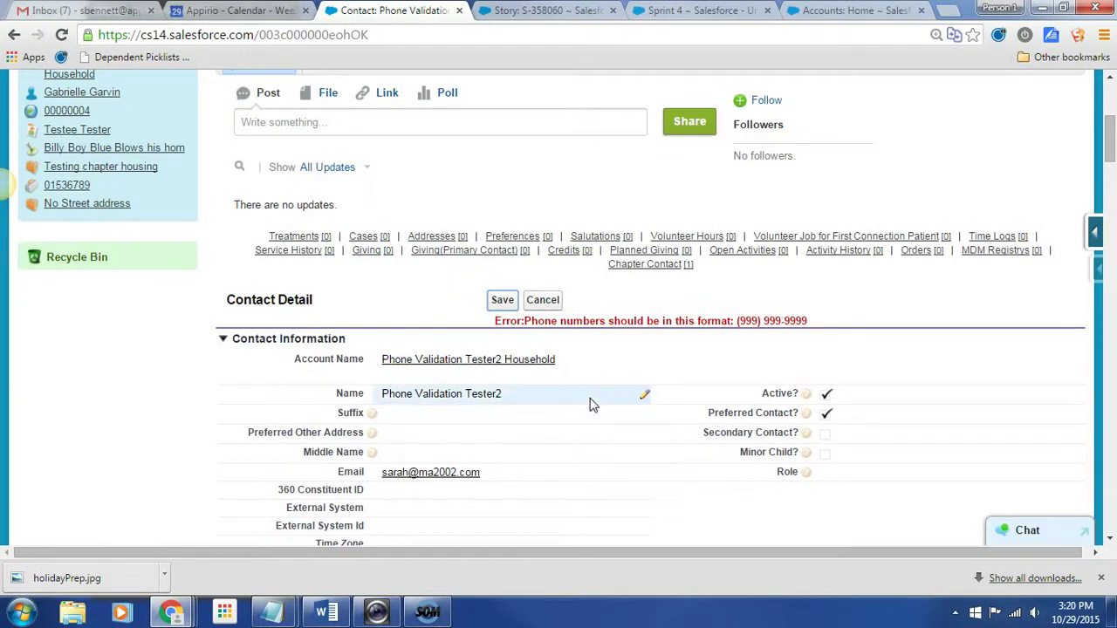
# Step: Replace the Work Phone with a ten-digit number, area code in parentheses and a hyphen, and save the contact
pyautogui.scroll(-15, 590, 405)
pyautogui.click(400, 281)
pyautogui.doubleClick(400, 282)
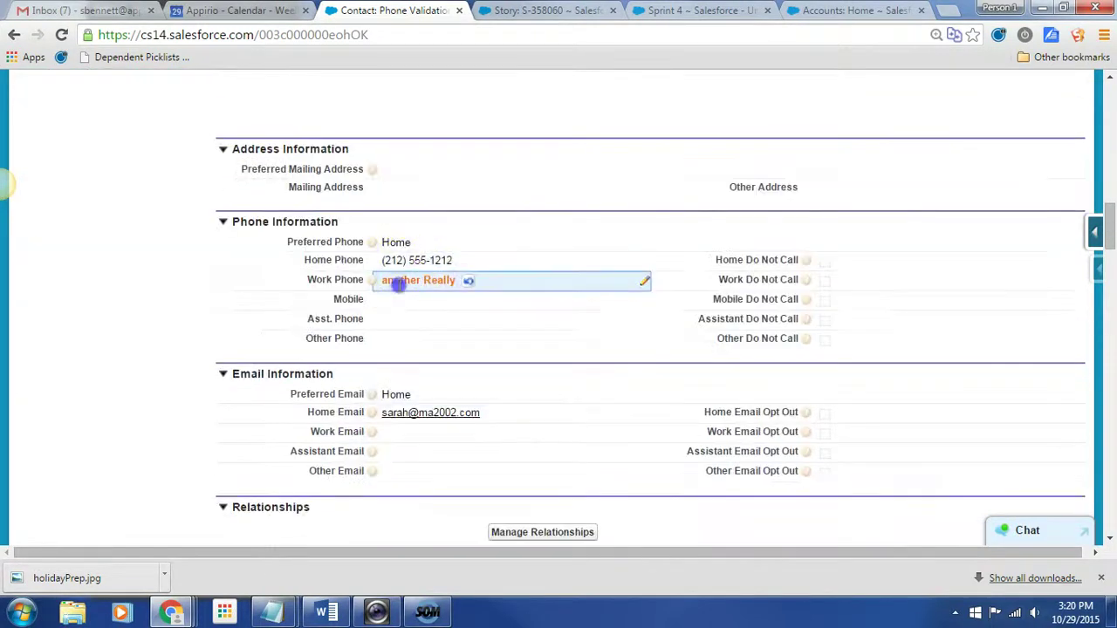
pyautogui.tripleClick(451, 280)
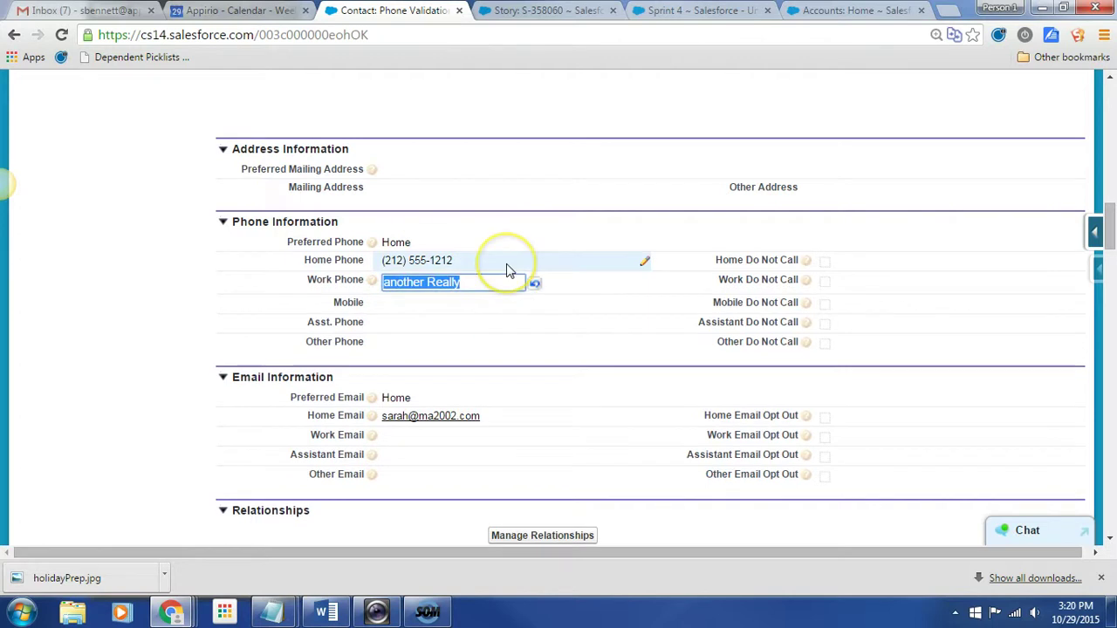
pyautogui.write('(1')
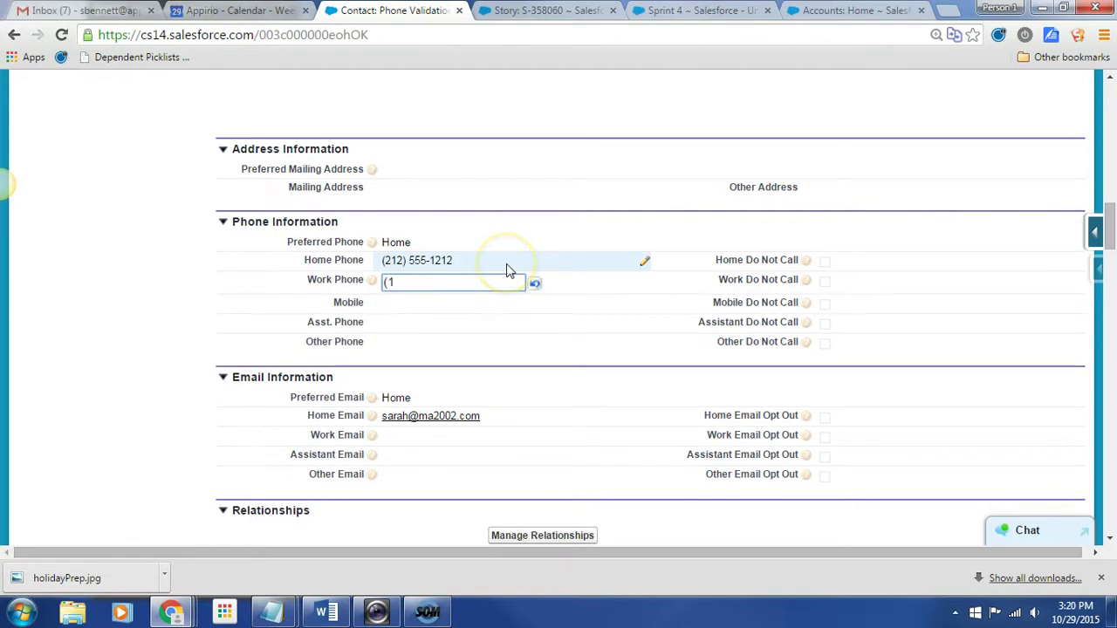
pyautogui.press('BackSpace')
pyautogui.write('213)')
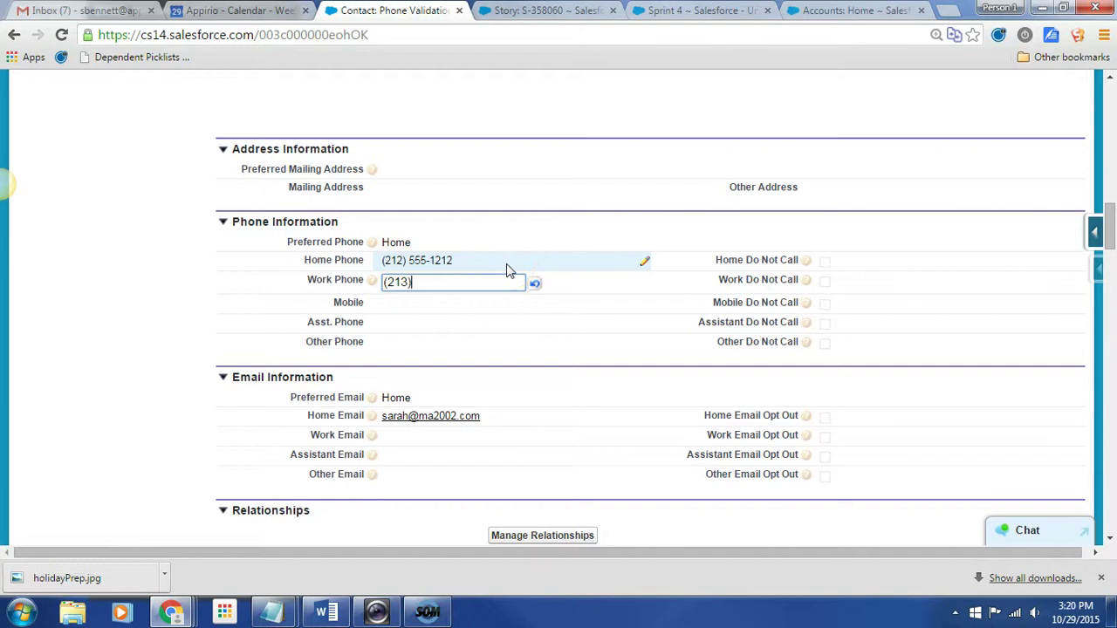
pyautogui.write('555-1212')
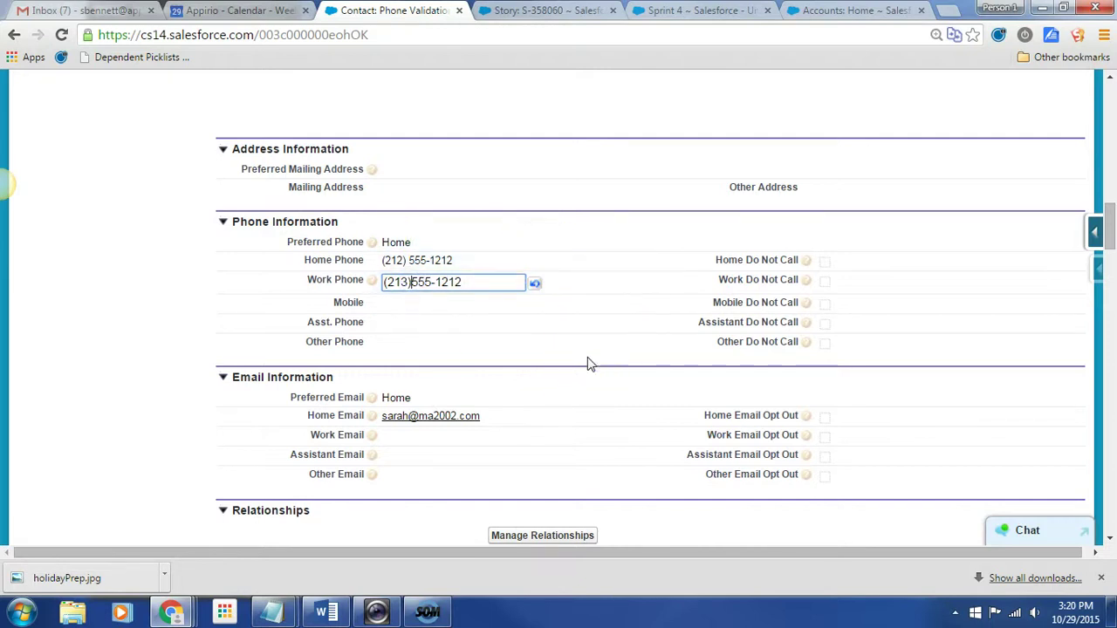
pyautogui.scroll(10, 587, 363)
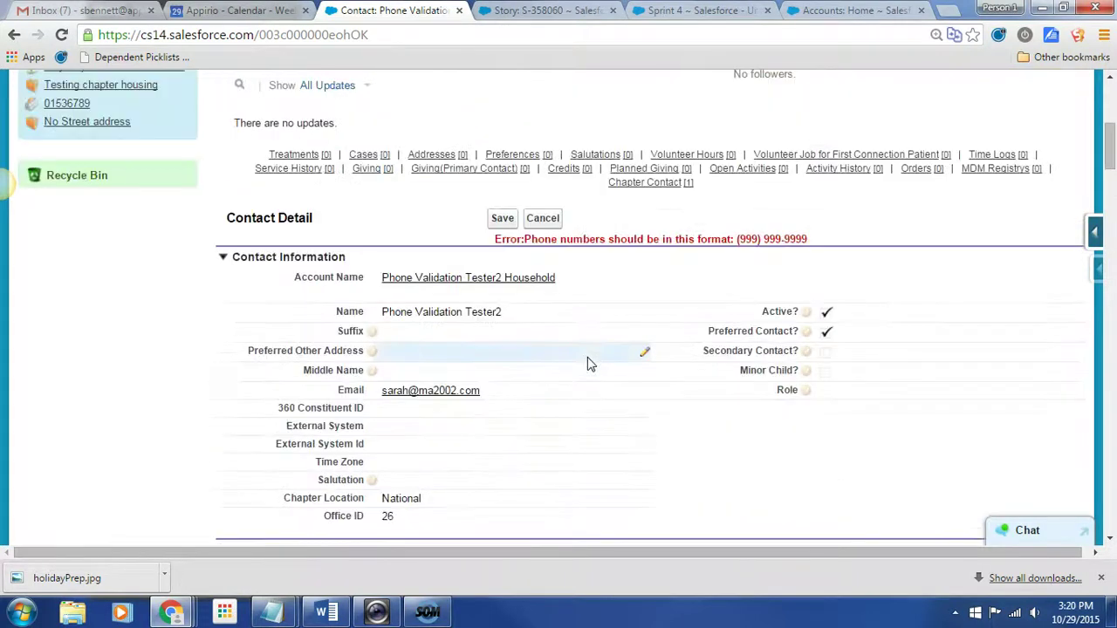
pyautogui.click(501, 219)
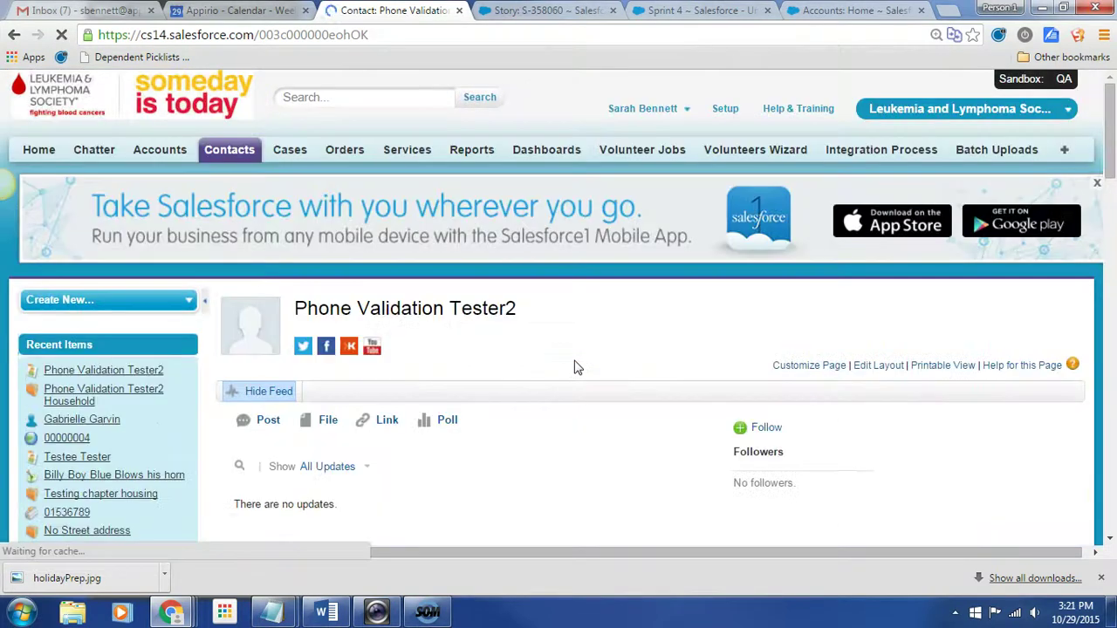
pyautogui.scroll(-15, 575, 367)
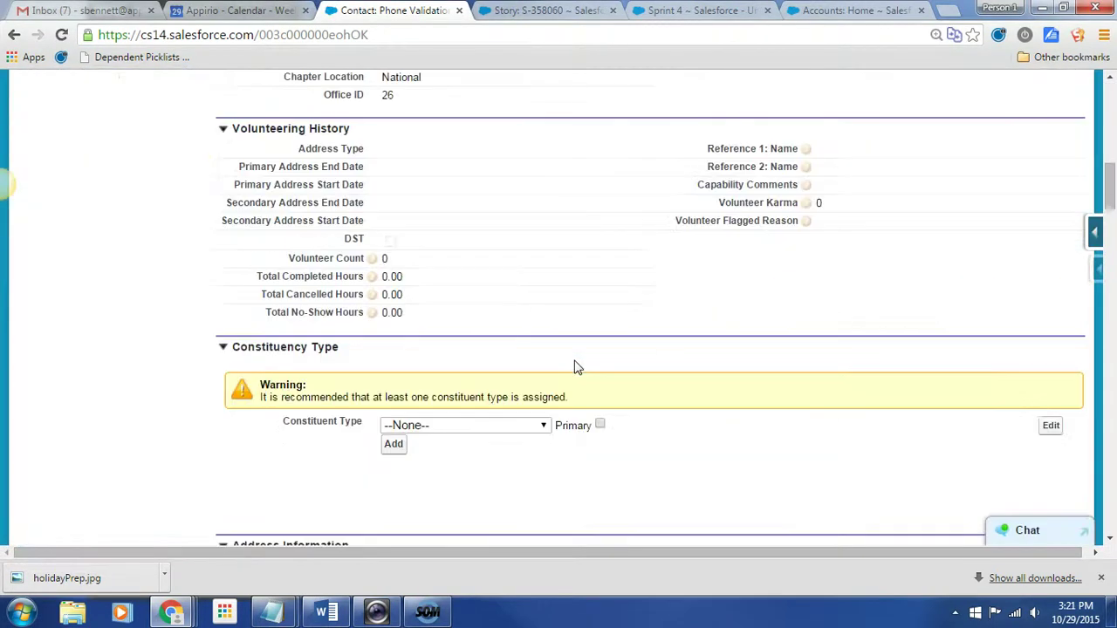
# Step: Enter a ten-digit number without any punctuation as the contact's Mobile and save the contact
pyautogui.scroll(-8, 574, 367)
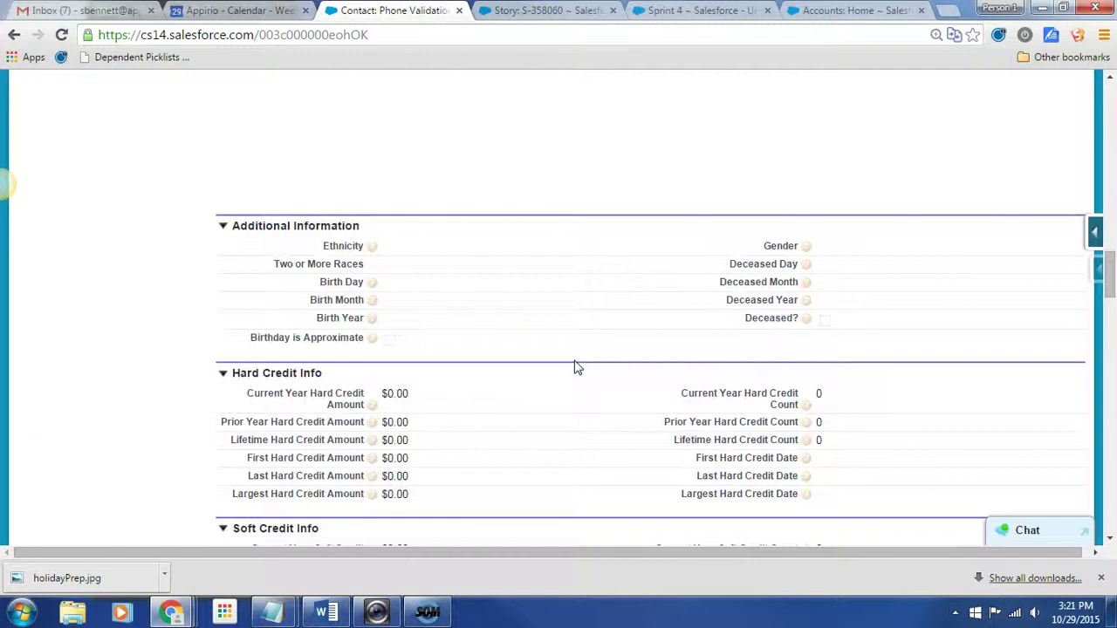
pyautogui.scroll(8, 576, 367)
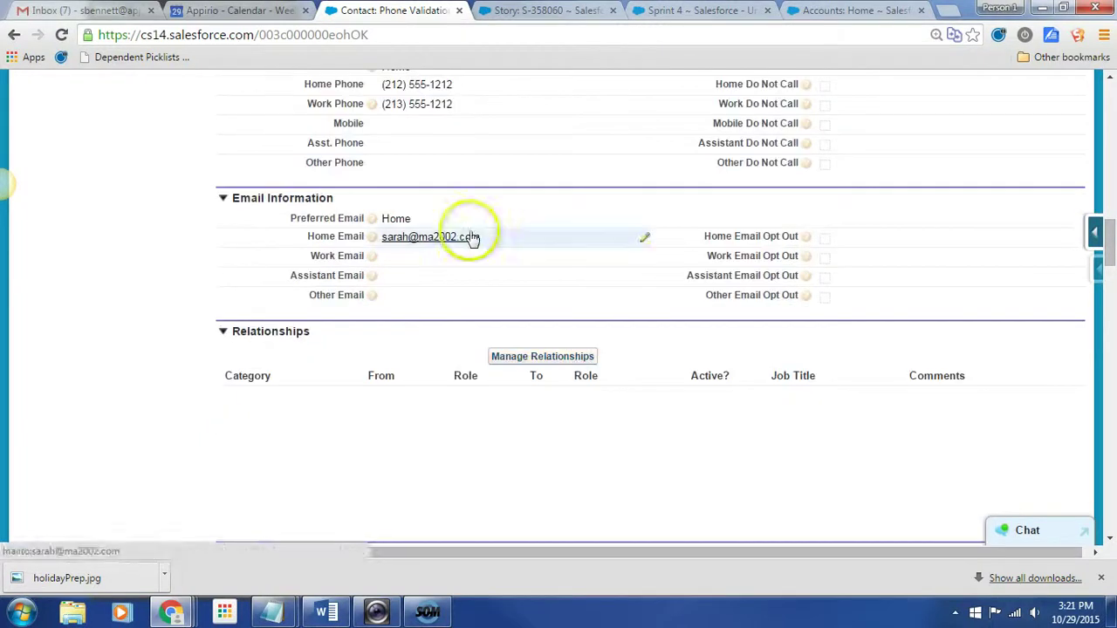
pyautogui.doubleClick(425, 129)
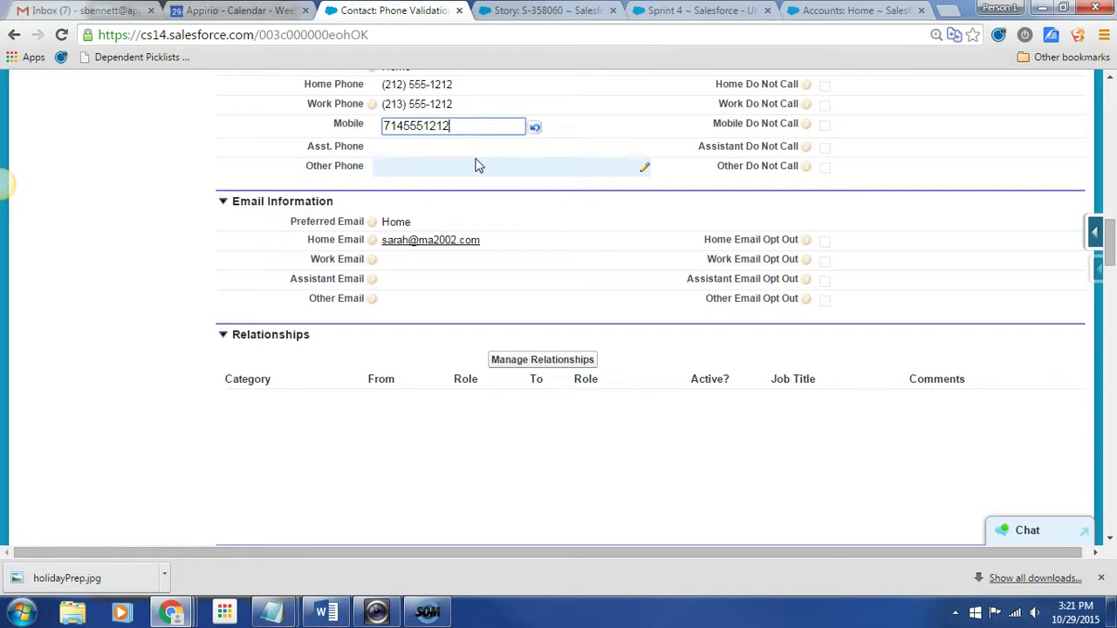
pyautogui.click(472, 125)
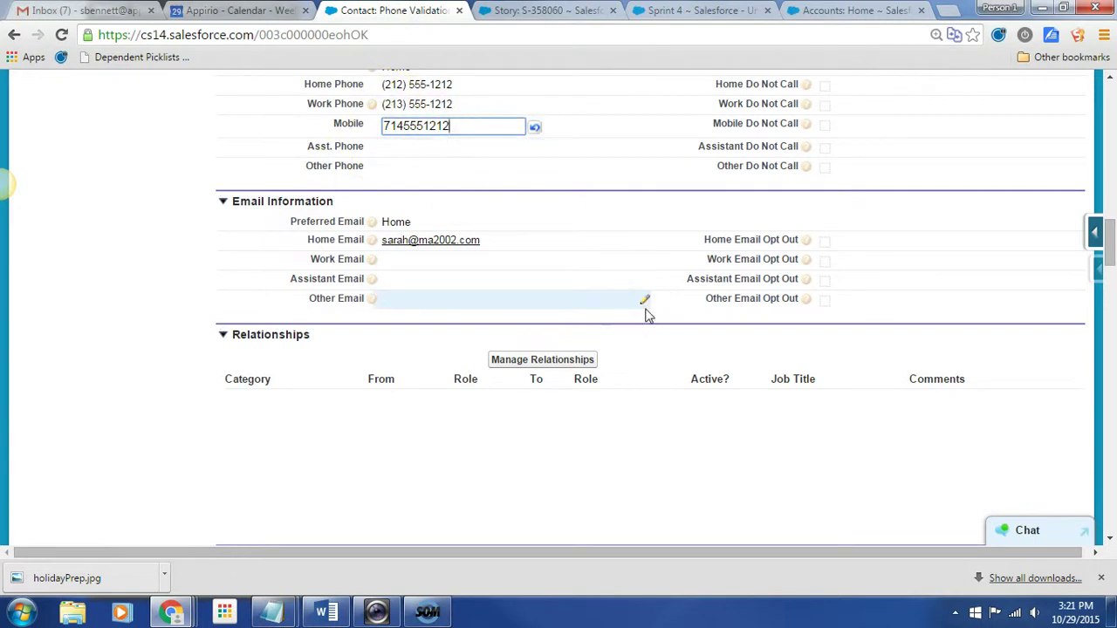
pyautogui.scroll(15, 646, 314)
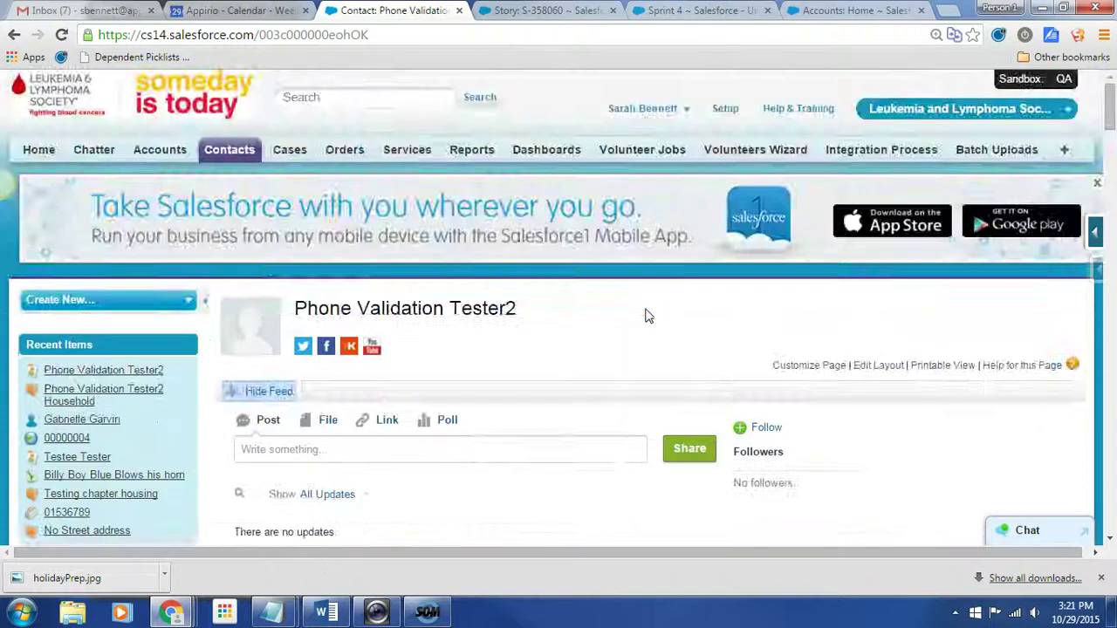
pyautogui.scroll(-3, 646, 314)
pyautogui.click(521, 382)
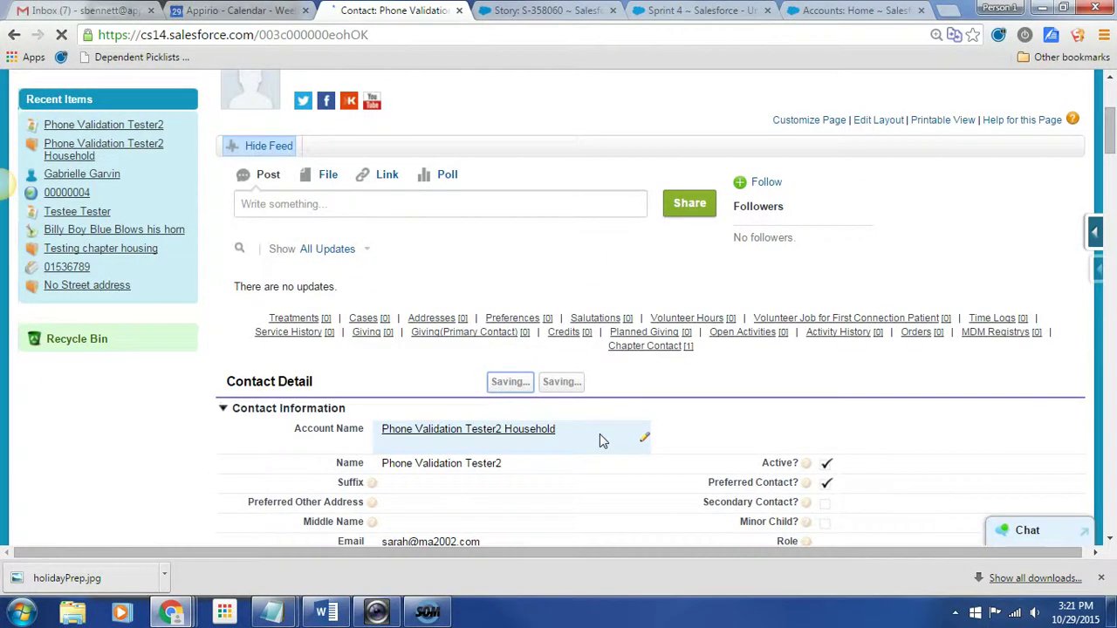
pyautogui.scroll(-15, 600, 441)
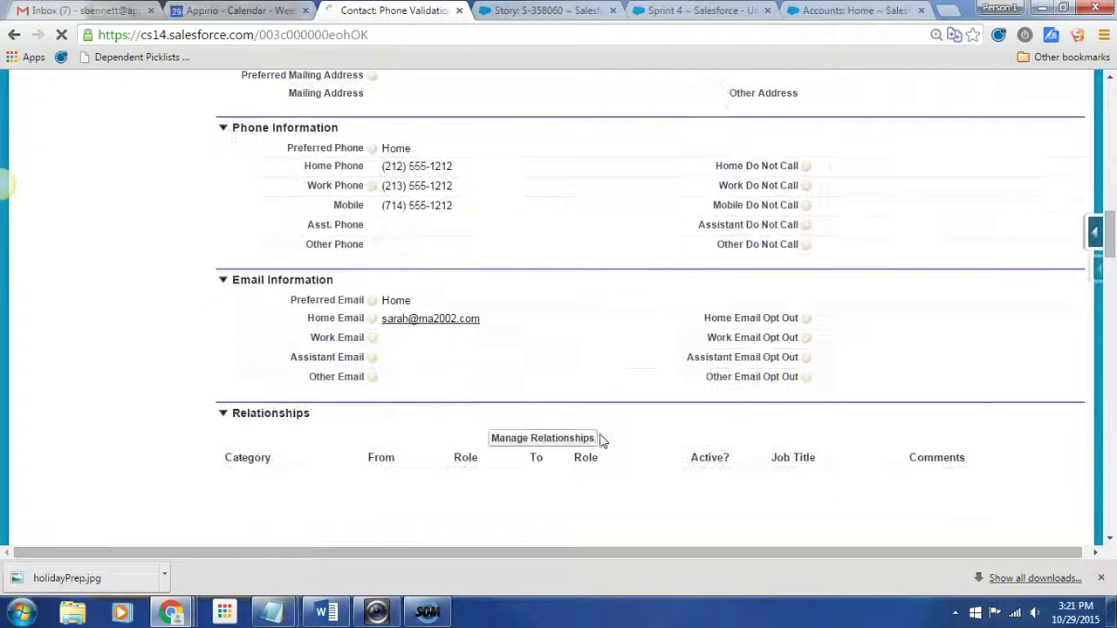
pyautogui.click(537, 354)
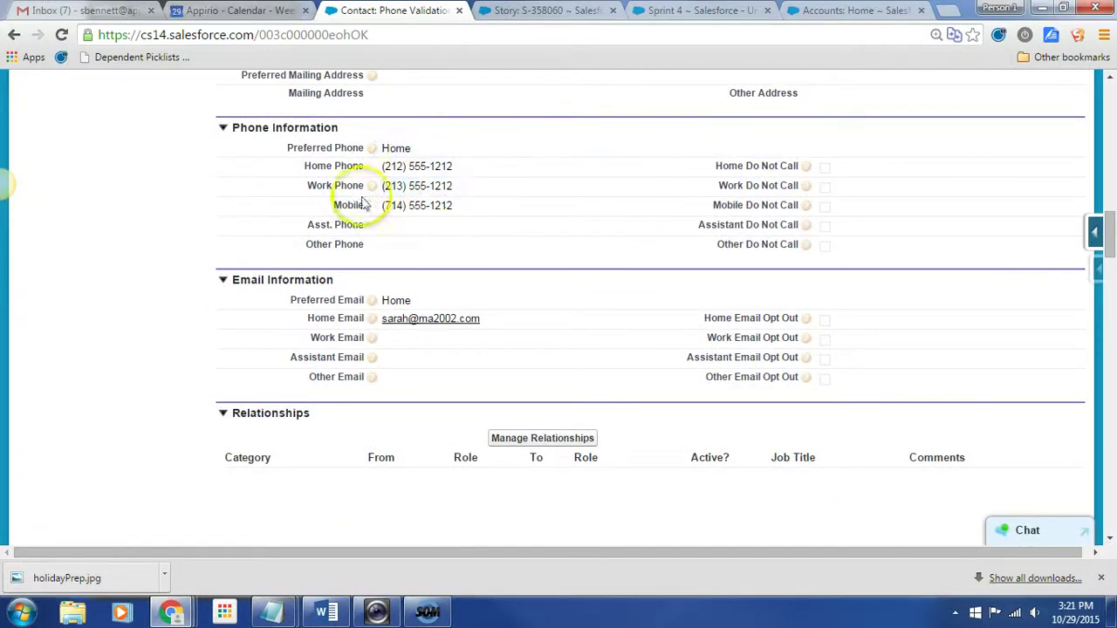
# Step: Append a four-digit extension, introduced by "Ext.", to the Mobile number and try to save the contact
pyautogui.doubleClick(470, 206)
pyautogui.click(484, 202)
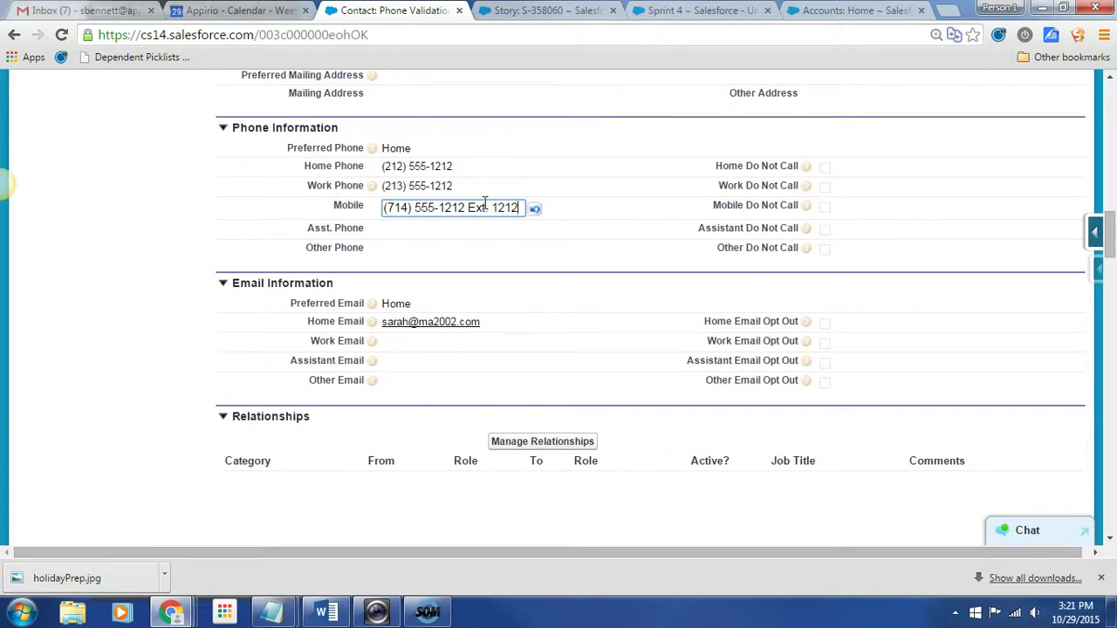
pyautogui.scroll(10, 486, 203)
pyautogui.click(507, 136)
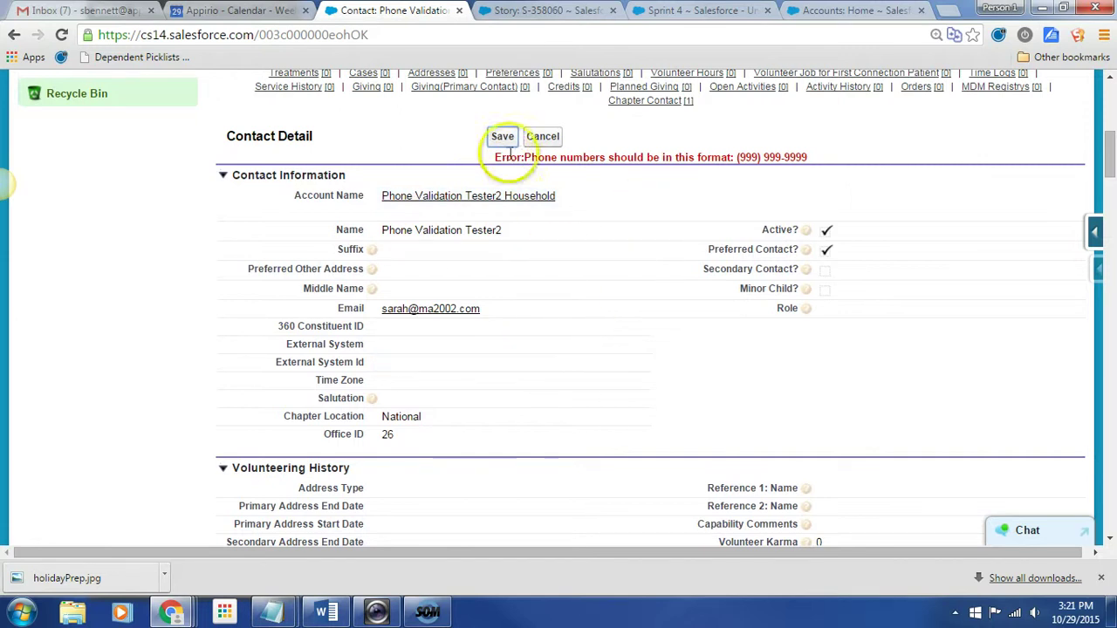
# Step: Remove the extension from the Mobile number and save the contact
pyautogui.scroll(-4, 584, 340)
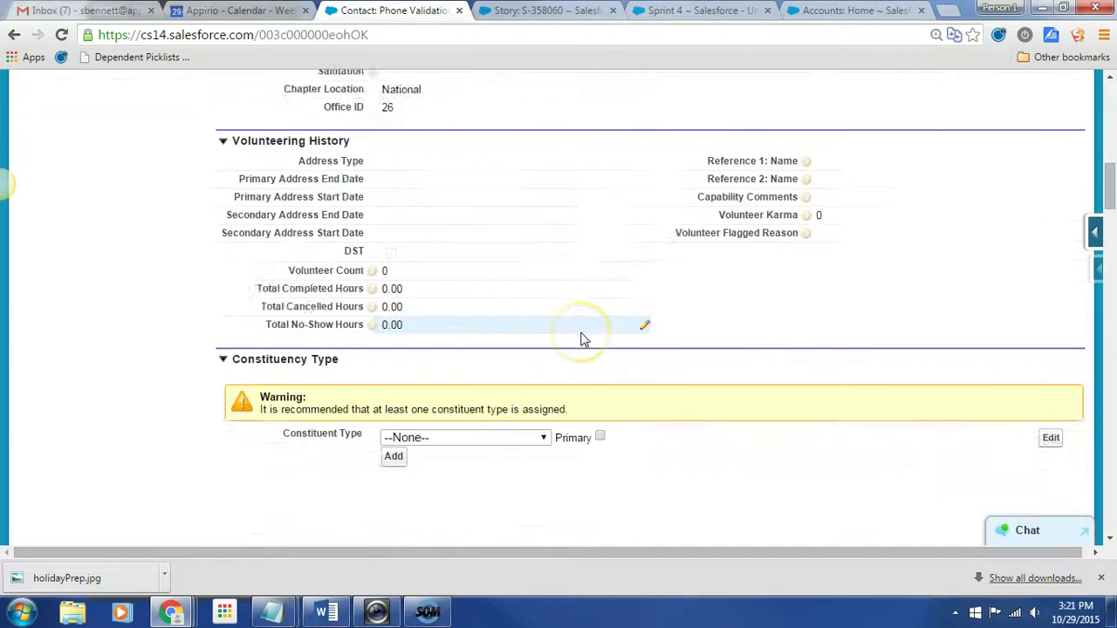
pyautogui.scroll(3, 584, 340)
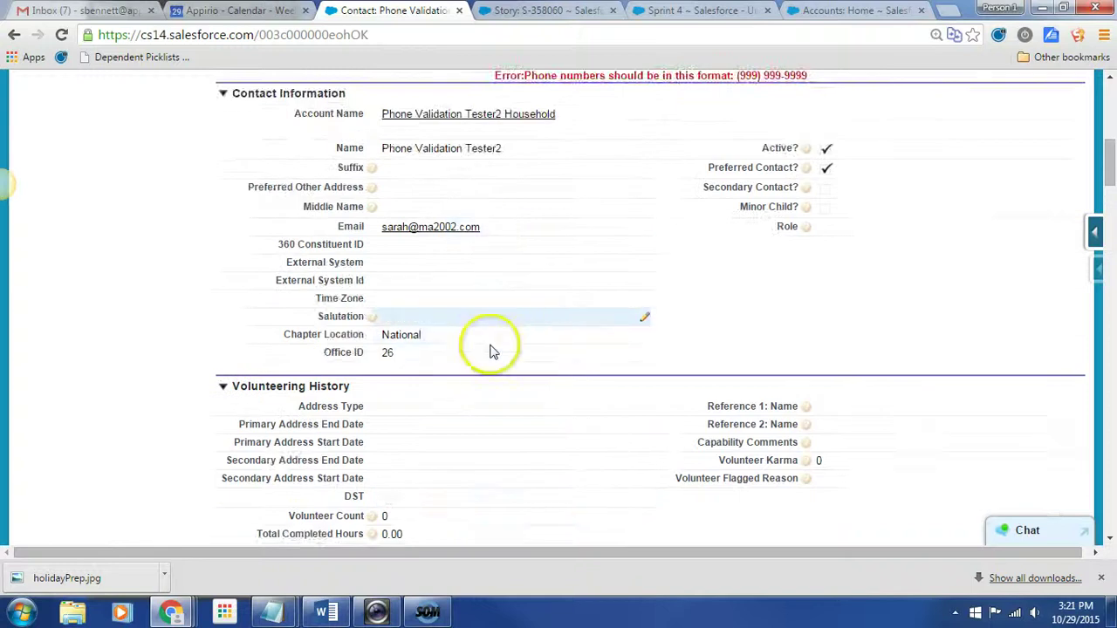
pyautogui.scroll(-8, 489, 347)
pyautogui.doubleClick(485, 314)
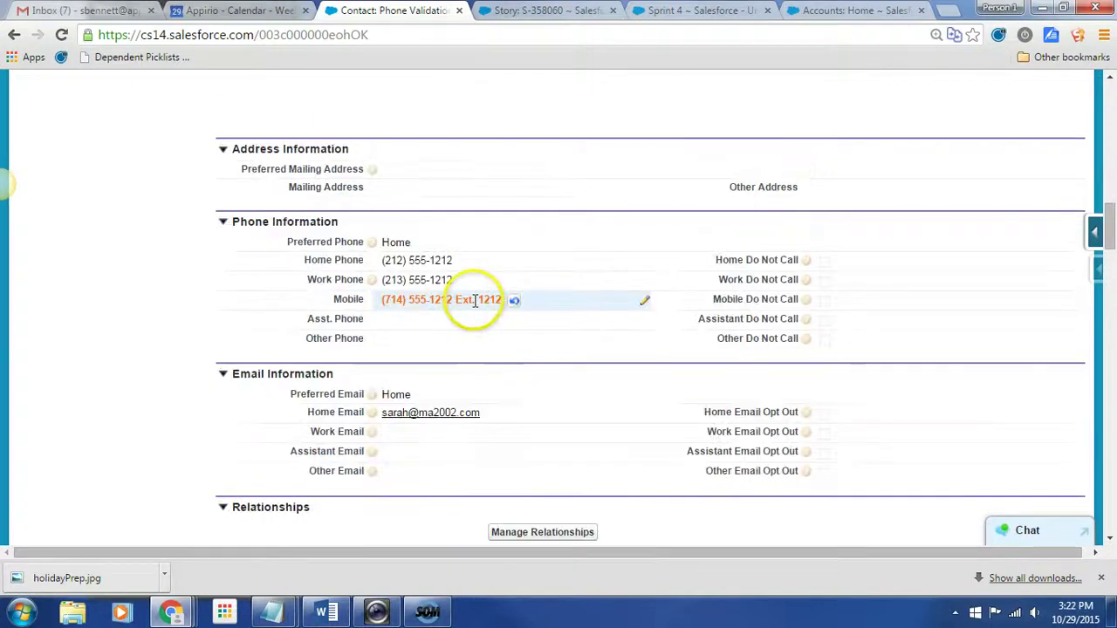
pyautogui.tripleClick(474, 302)
pyautogui.click(469, 302)
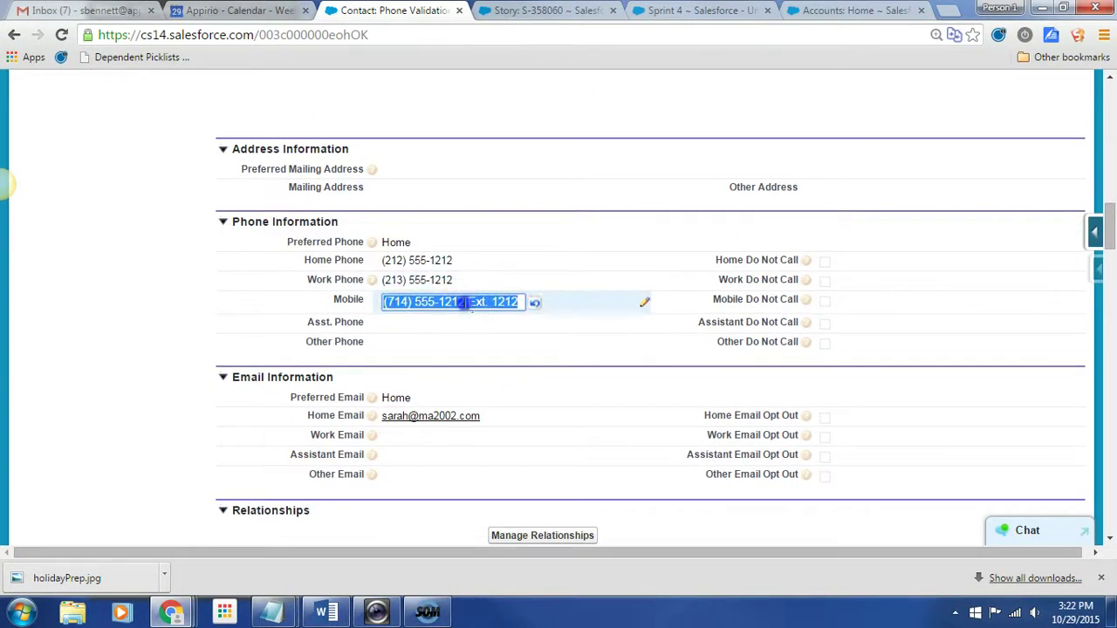
pyautogui.moveTo(468, 302); pyautogui.dragTo(523, 302)
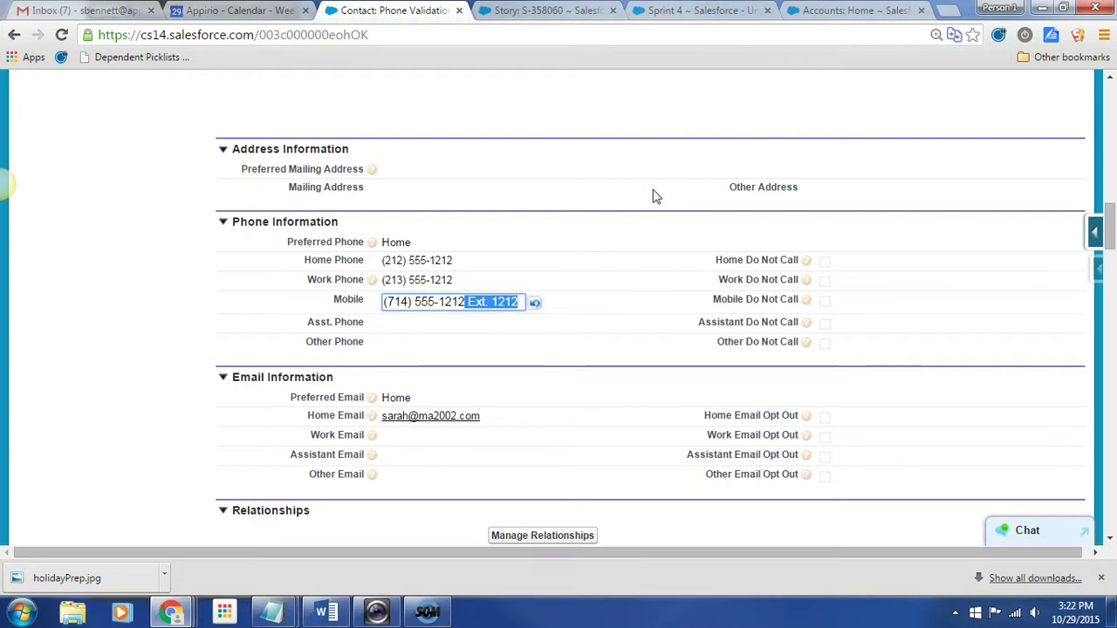
pyautogui.press('Delete')
pyautogui.click(536, 177)
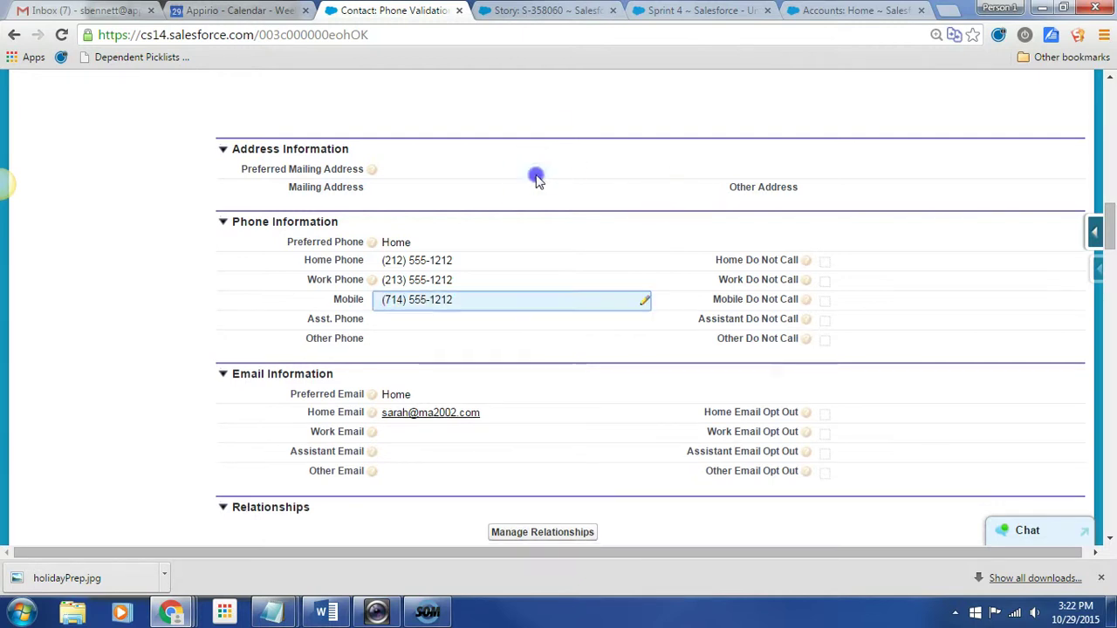
pyautogui.scroll(-4, 594, 363)
pyautogui.scroll(-15, 593, 365)
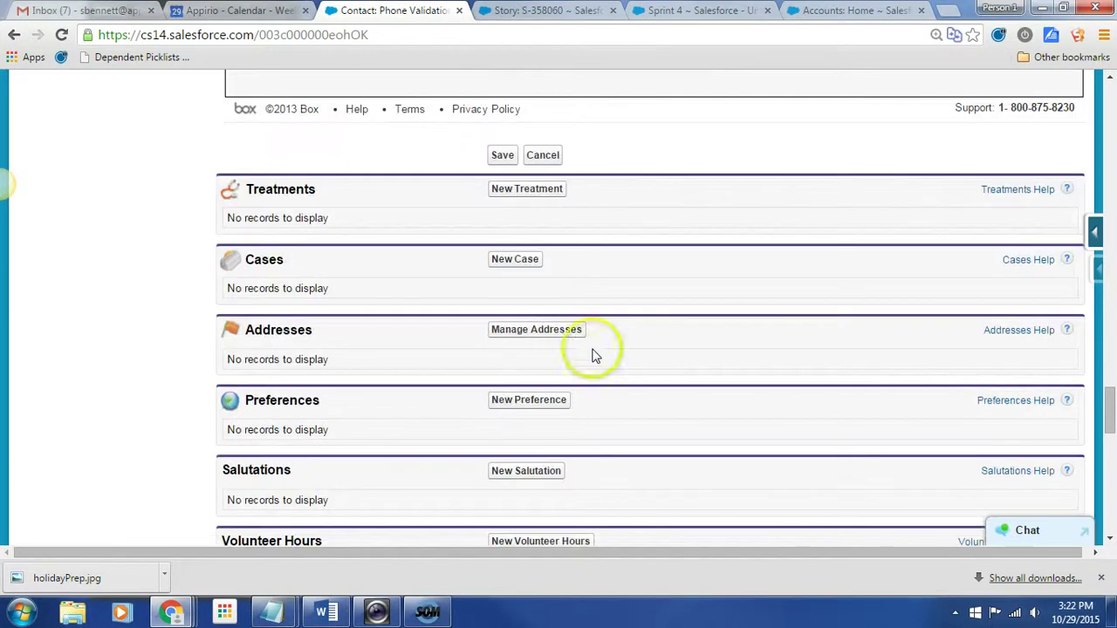
pyautogui.click(502, 155)
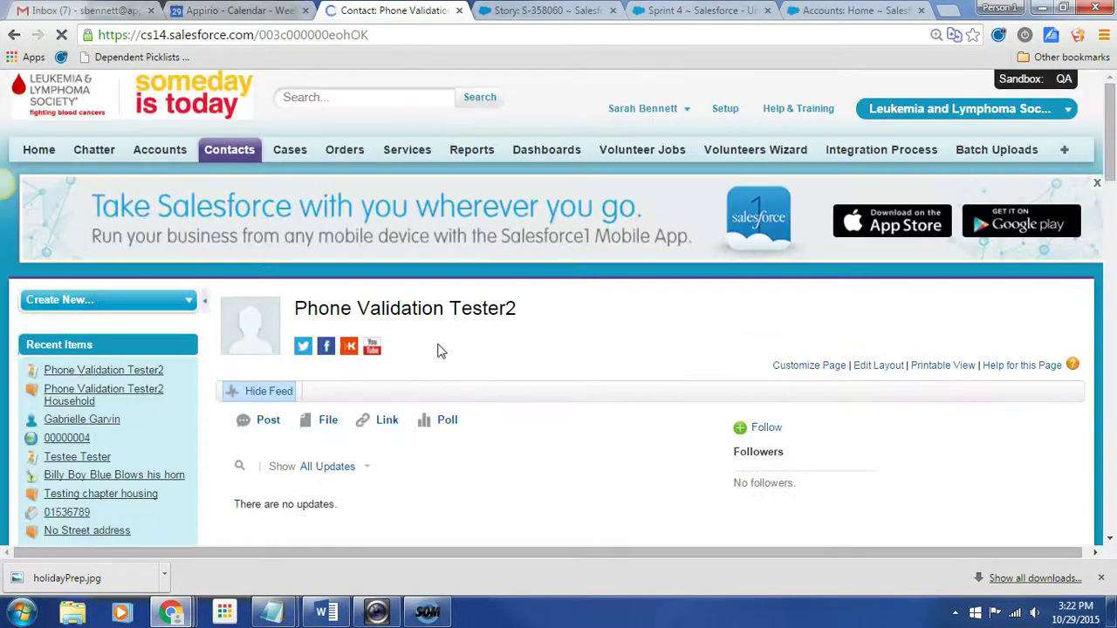
# Step: Start a new account with the Household record type
pyautogui.click(158, 149)
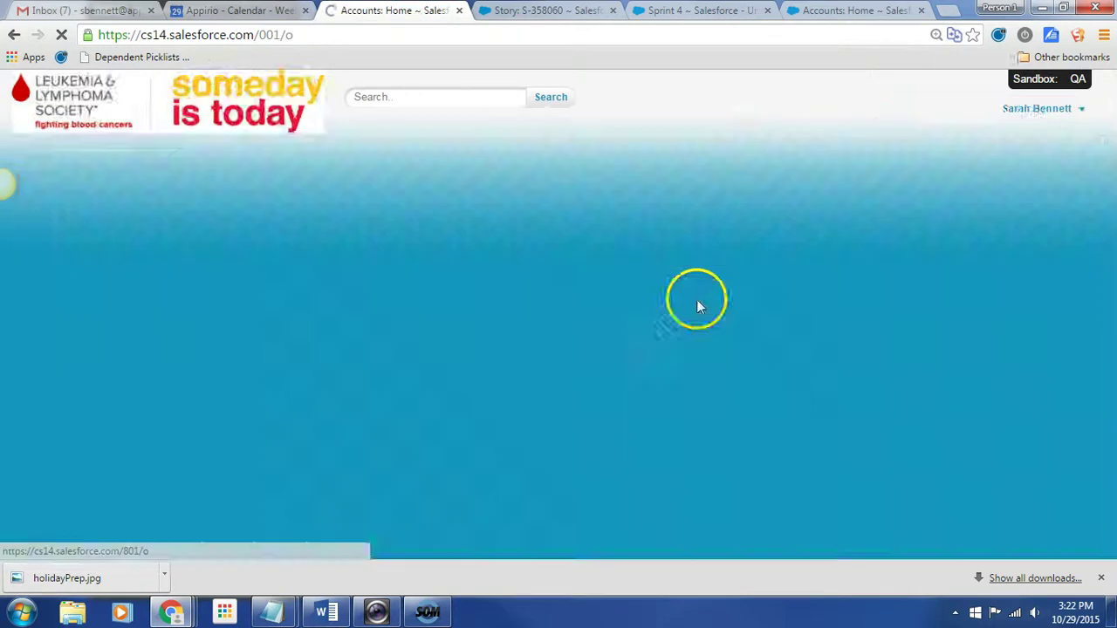
pyautogui.click(498, 401)
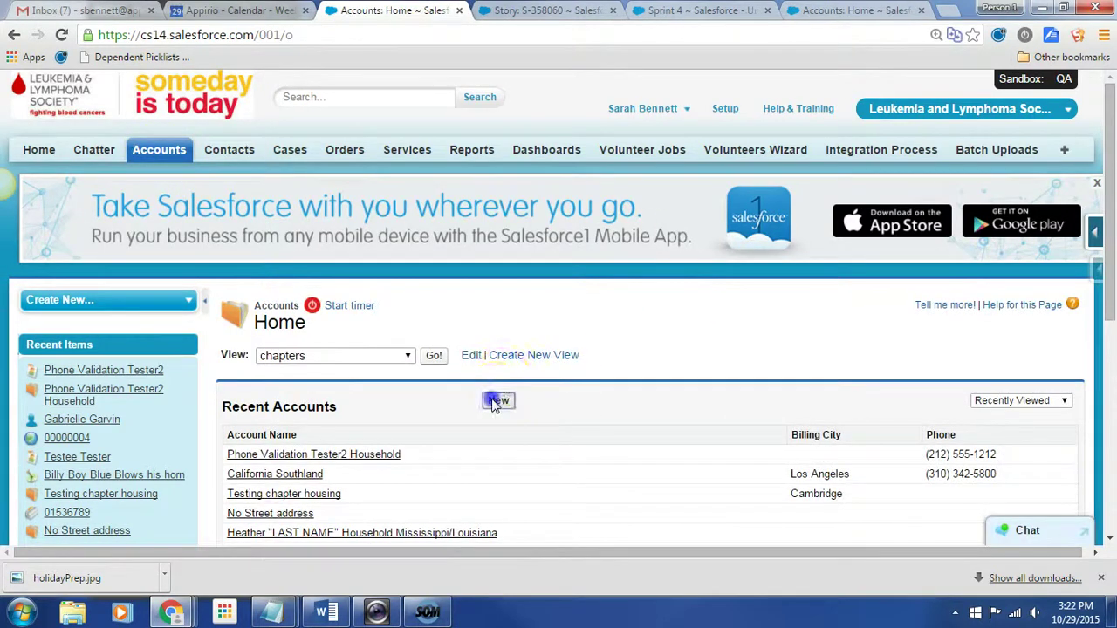
pyautogui.scroll(-3, 504, 379)
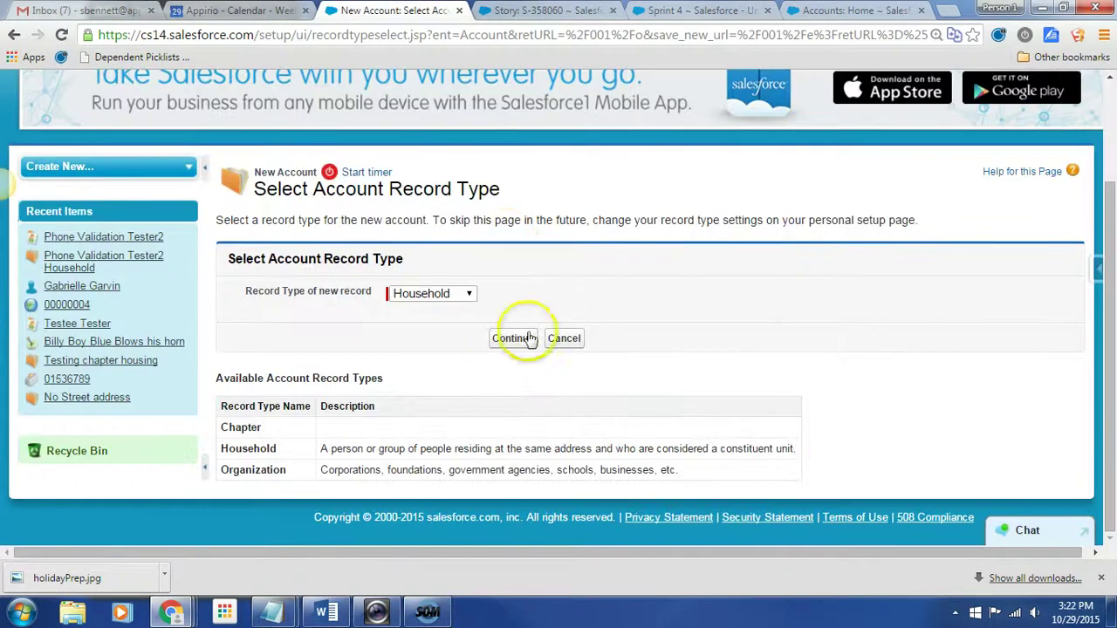
pyautogui.click(512, 340)
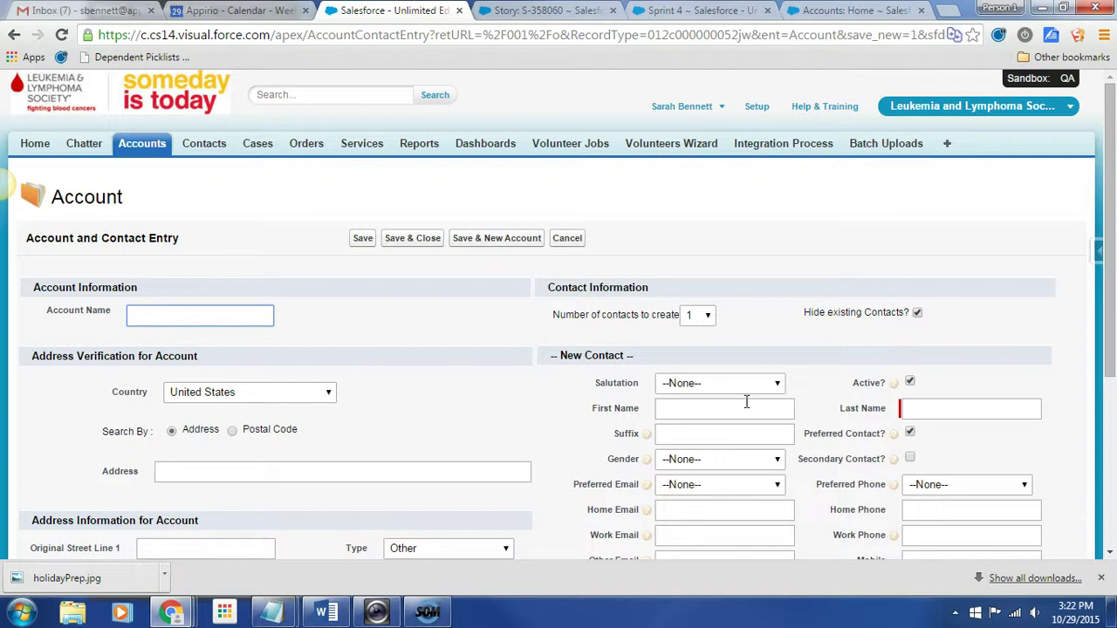
# Step: Set the new contact's Last Name to "Tester 3" and First Name to "Testee Phone Validator"
pyautogui.click(949, 409)
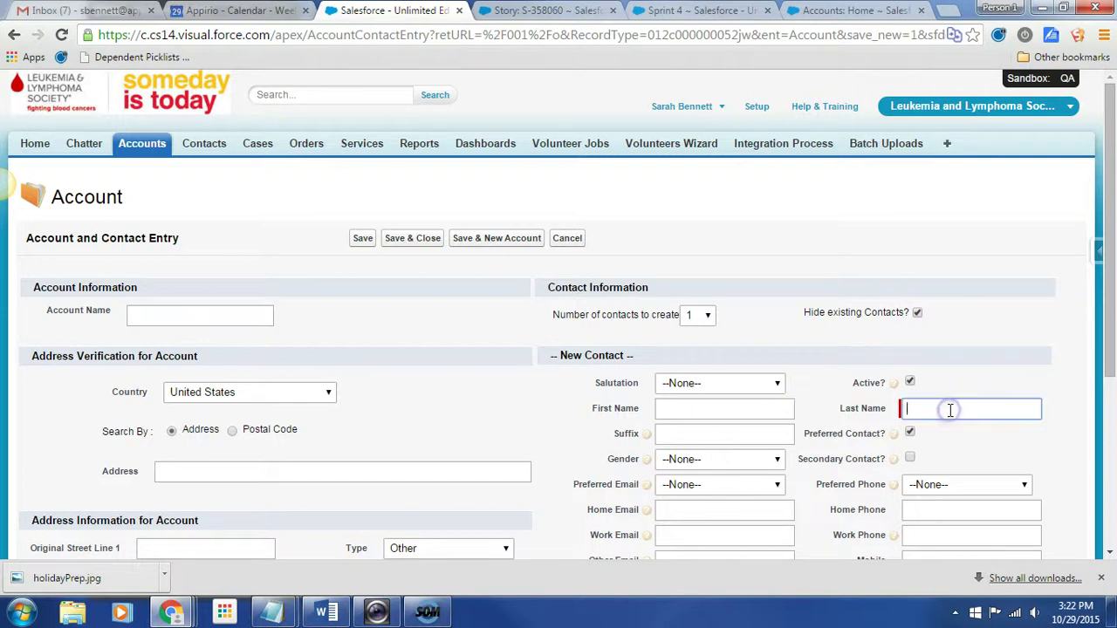
pyautogui.write('Tester 3')
pyautogui.click(692, 415)
pyautogui.write('Testee Phone Validator')
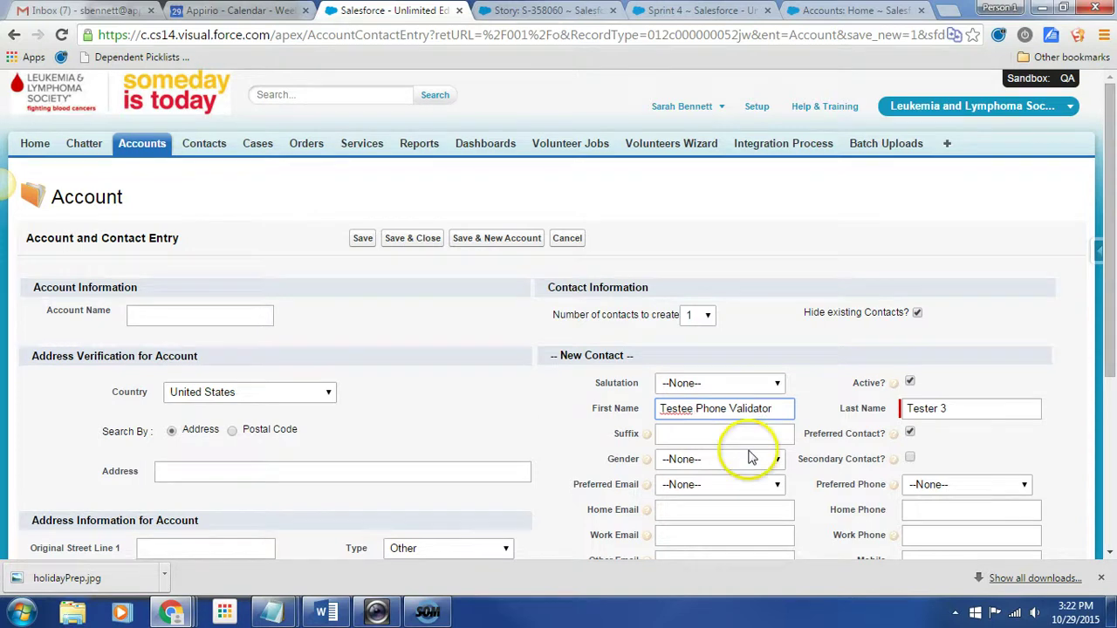
# Step: Enter an incomplete six-digit phone number in Home Email and set Preferred Email to Home
pyautogui.scroll(-3, 739, 456)
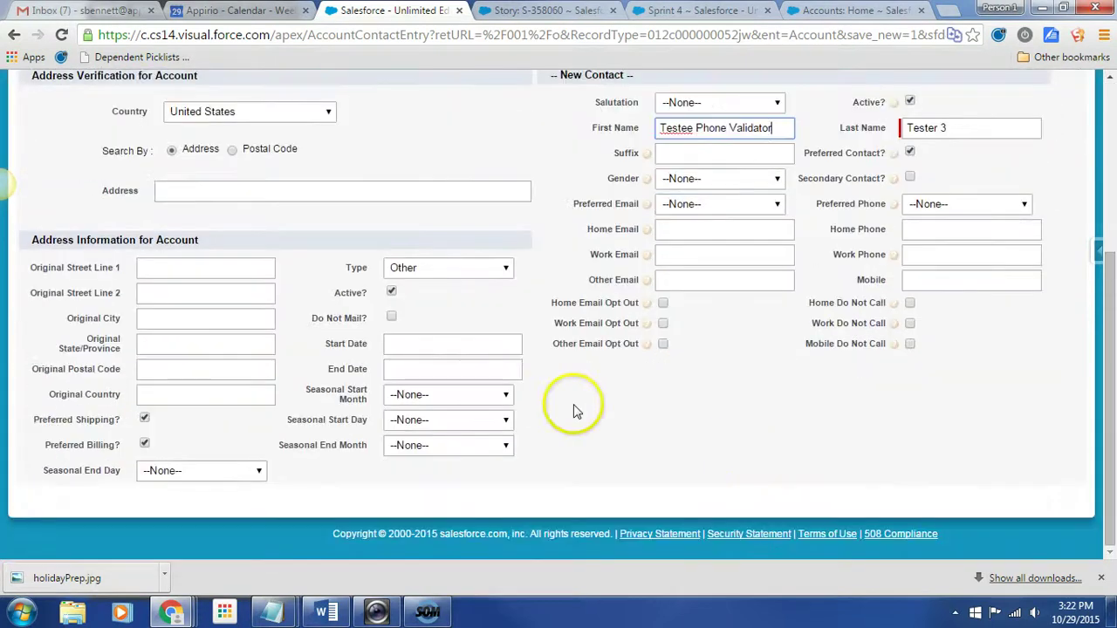
pyautogui.click(685, 230)
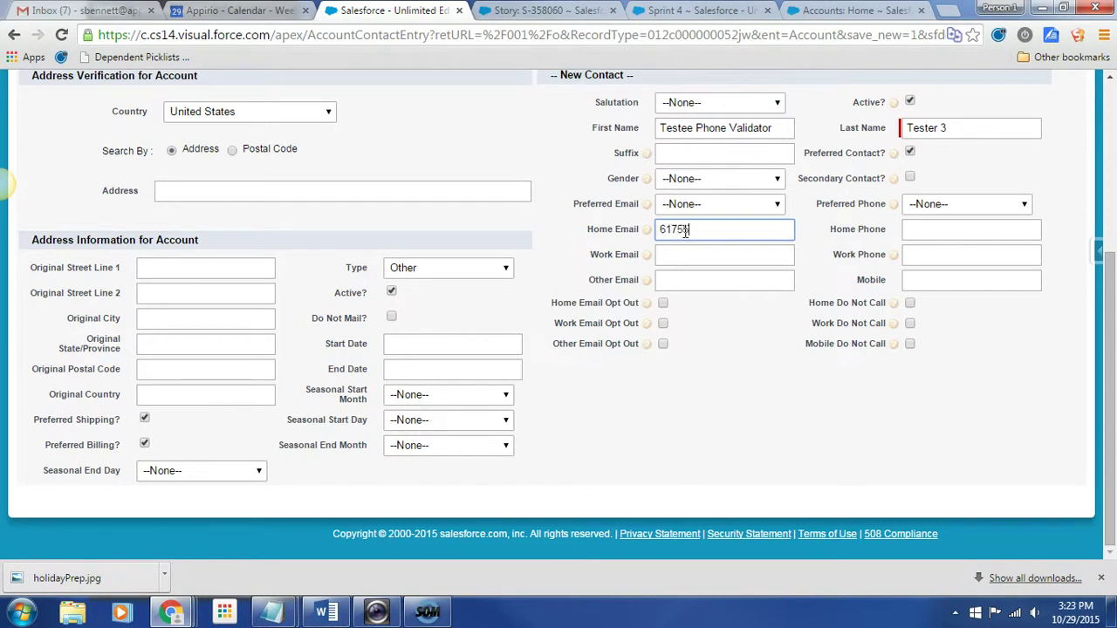
pyautogui.click(740, 203)
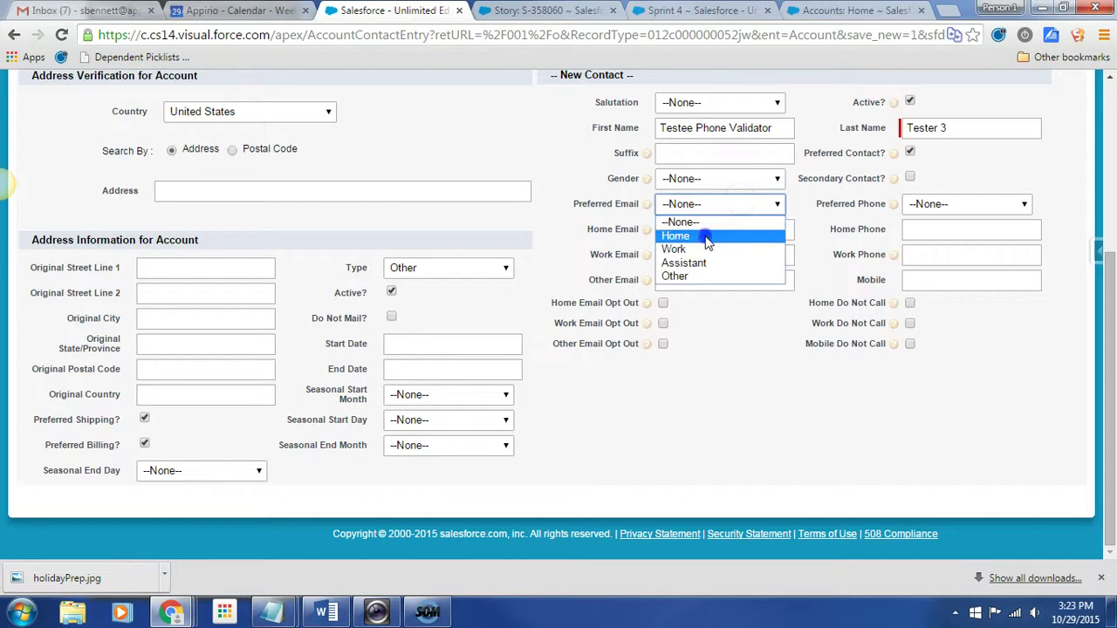
pyautogui.click(707, 237)
# Step: Move the six-digit number from Home Email to Home Phone
pyautogui.moveTo(723, 233); pyautogui.dragTo(654, 224)
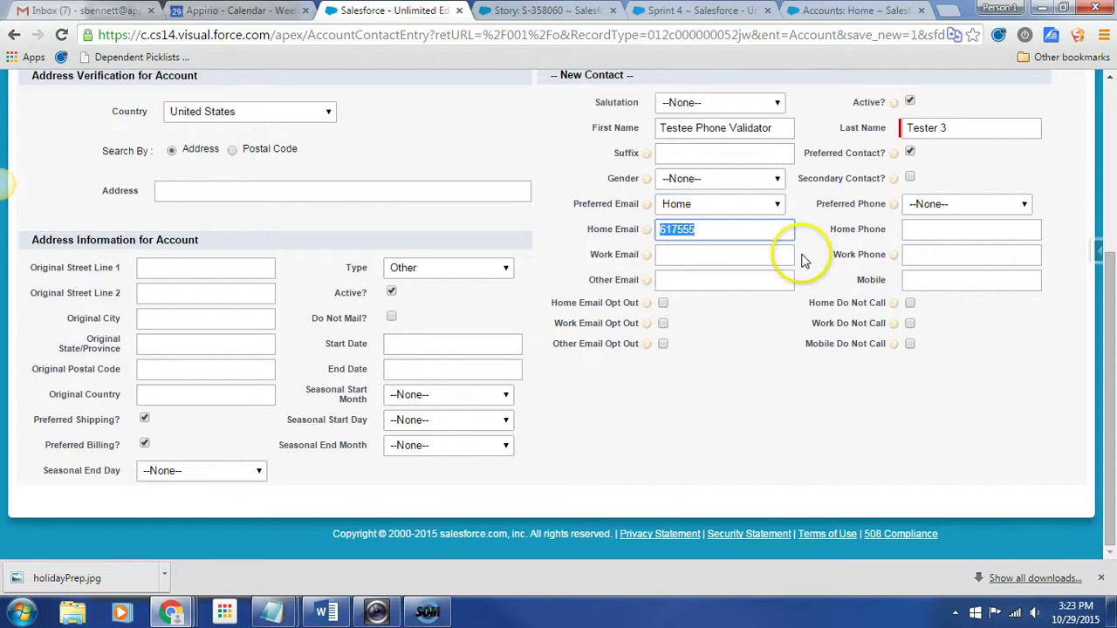
pyautogui.hotkey('ctrl', 'x')
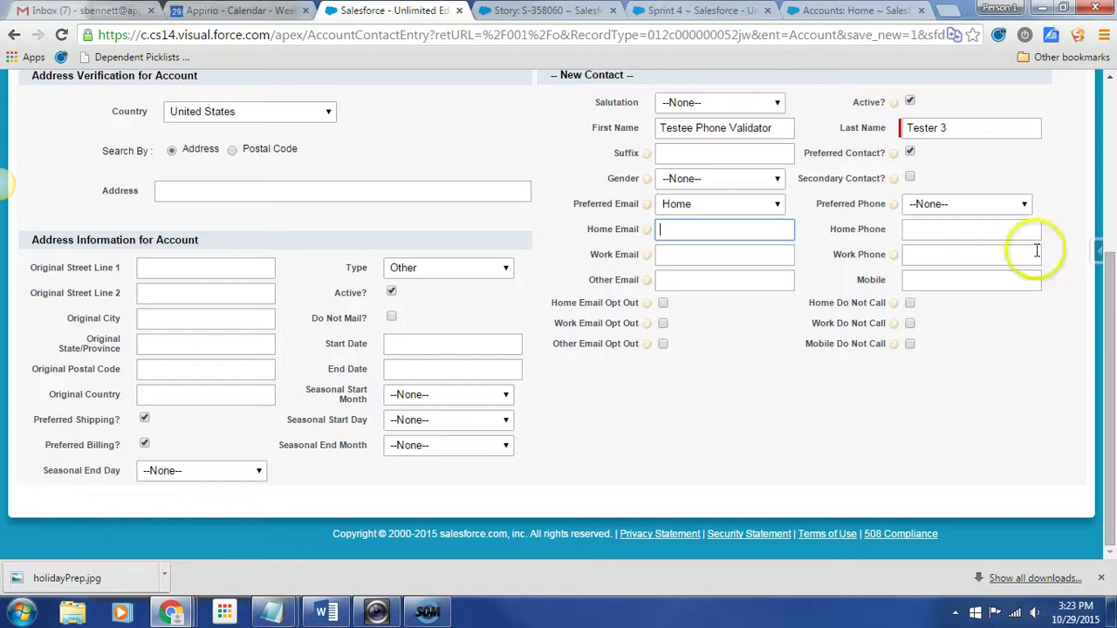
pyautogui.click(940, 223)
pyautogui.hotkey('ctrl', 'v')
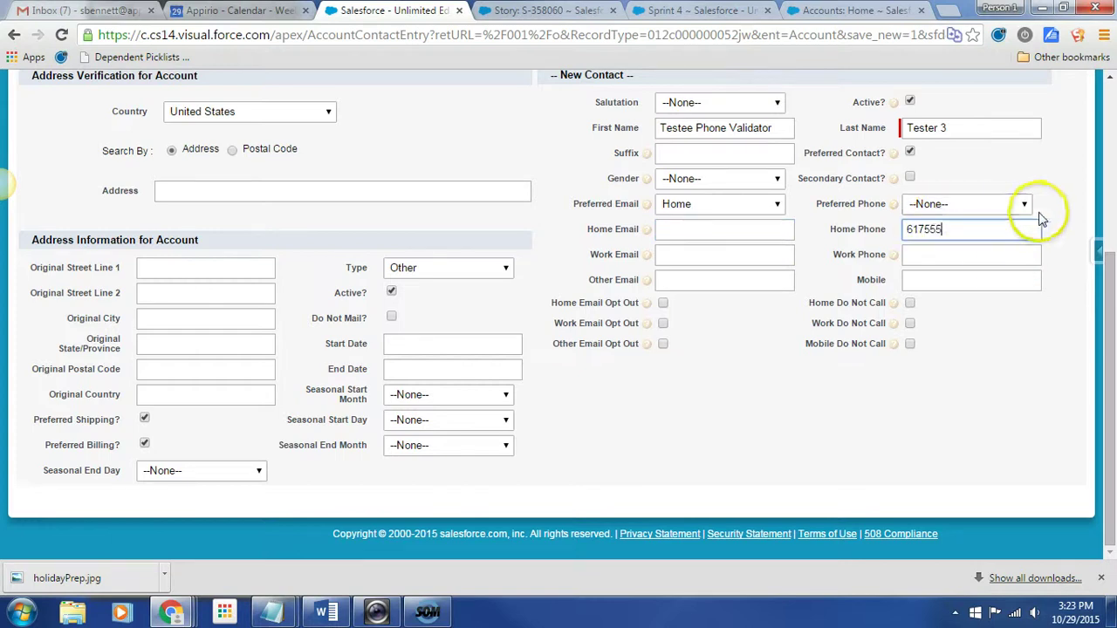
# Step: Set the new contact's Preferred Phone to Home and Preferred Email to --None--
pyautogui.click(1018, 206)
pyautogui.click(977, 236)
pyautogui.click(716, 201)
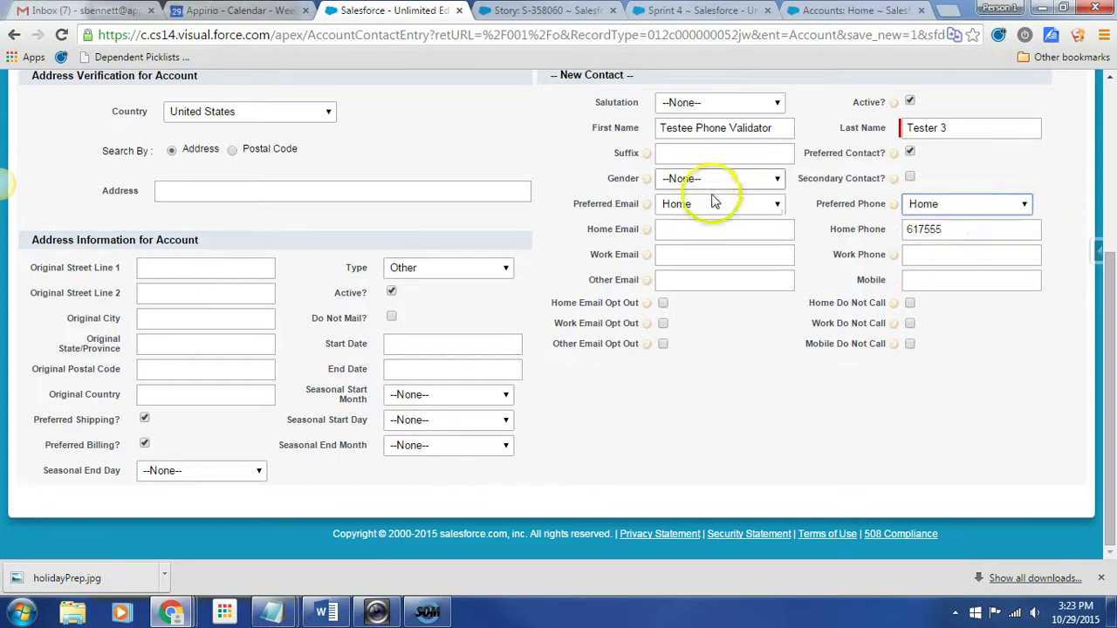
pyautogui.click(698, 222)
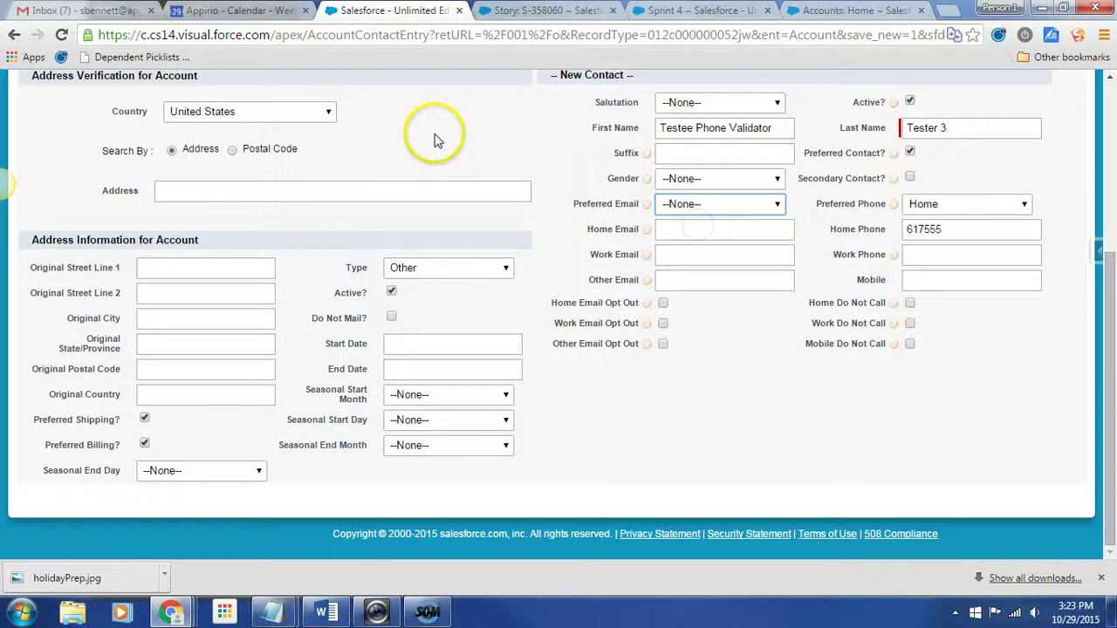
# Step: Try to save the new household account and its contact with the incomplete Home Phone
pyautogui.scroll(3, 429, 125)
pyautogui.click(364, 242)
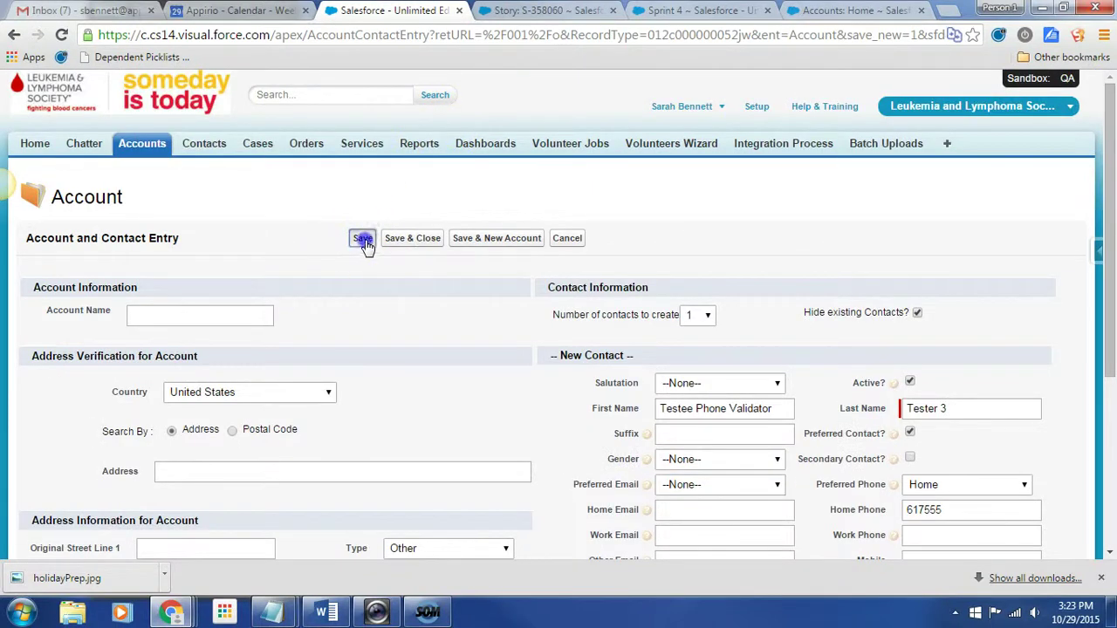
pyautogui.click(404, 242)
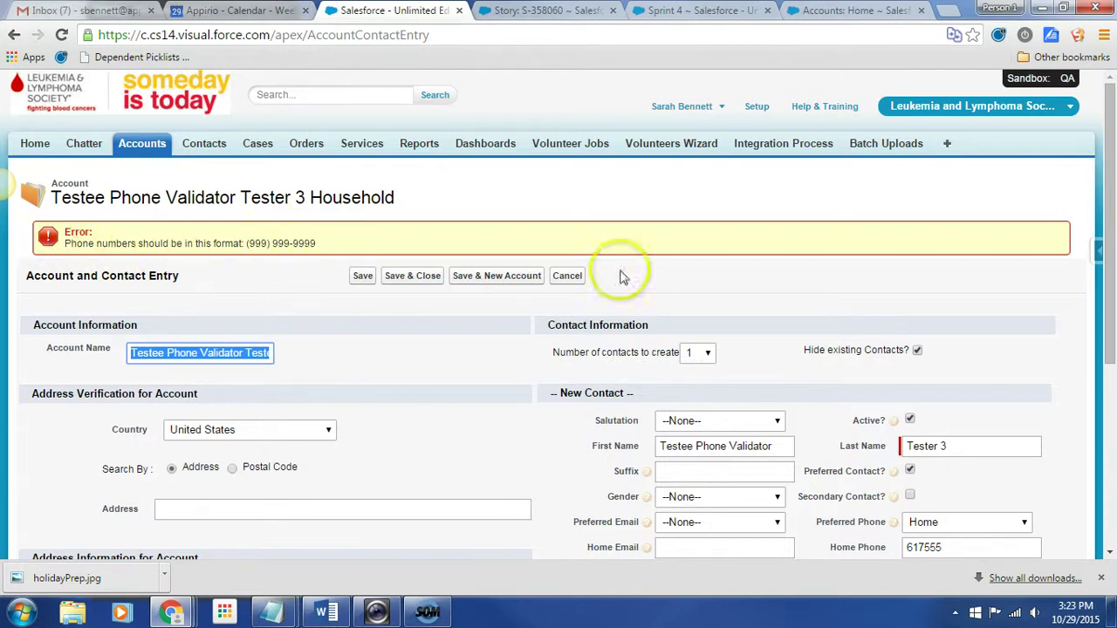
# Step: Complete the new contact's Home Phone to a ten-digit number, then save and close the household account entry
pyautogui.scroll(-2, 873, 401)
pyautogui.click(970, 384)
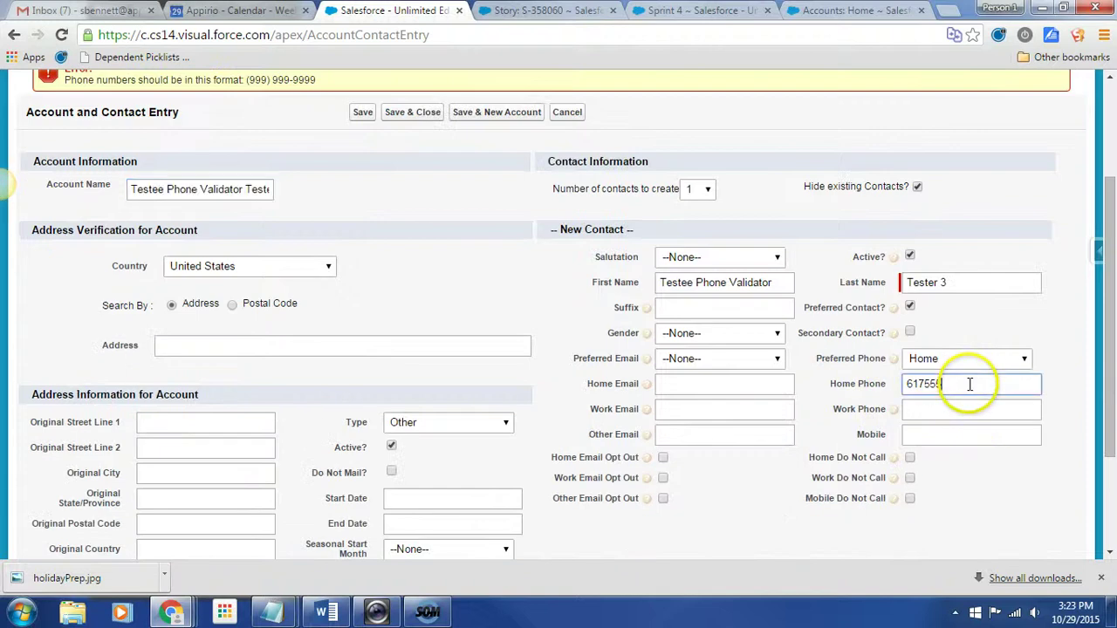
pyautogui.write('1212')
pyautogui.scroll(1, 829, 380)
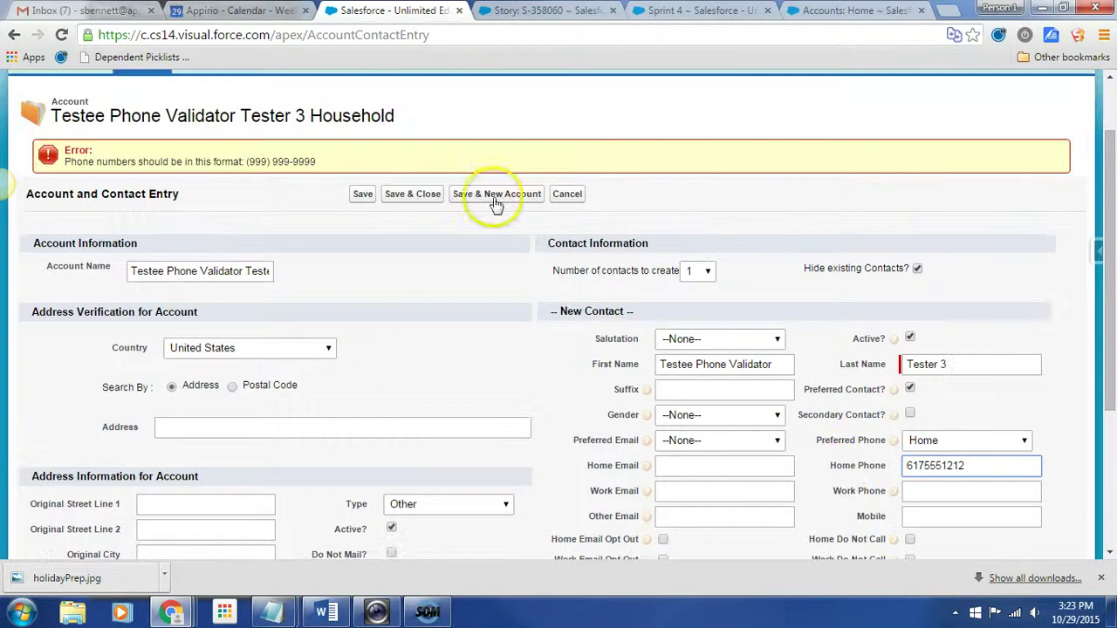
pyautogui.click(412, 196)
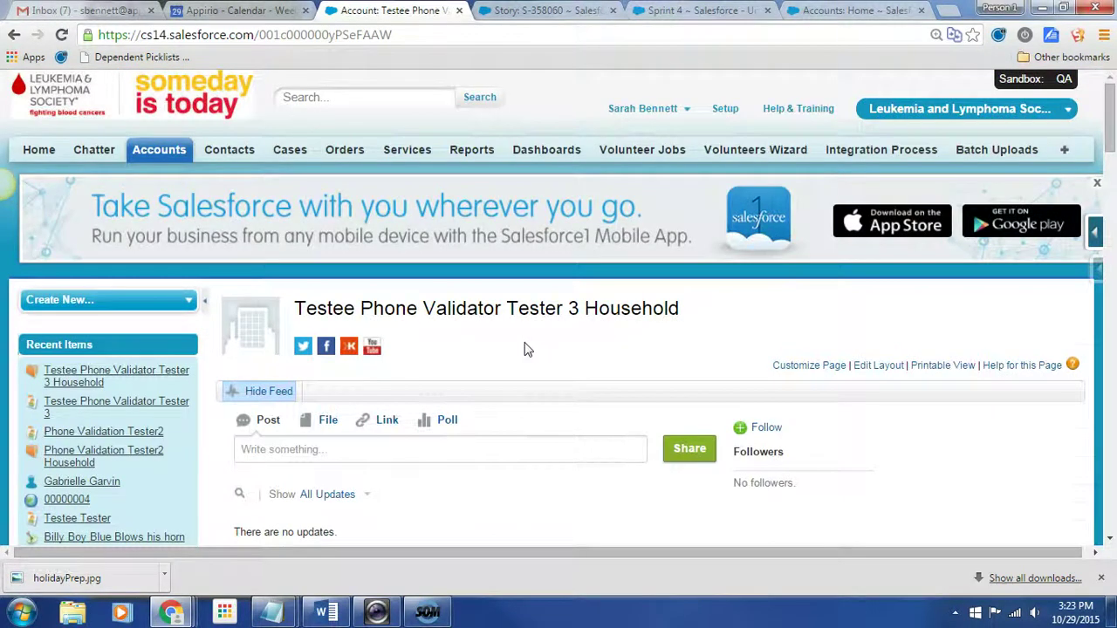
# Step: Review the new household account's preferred contact details and open its related contact record
pyautogui.scroll(-8, 525, 349)
pyautogui.scroll(3, 524, 349)
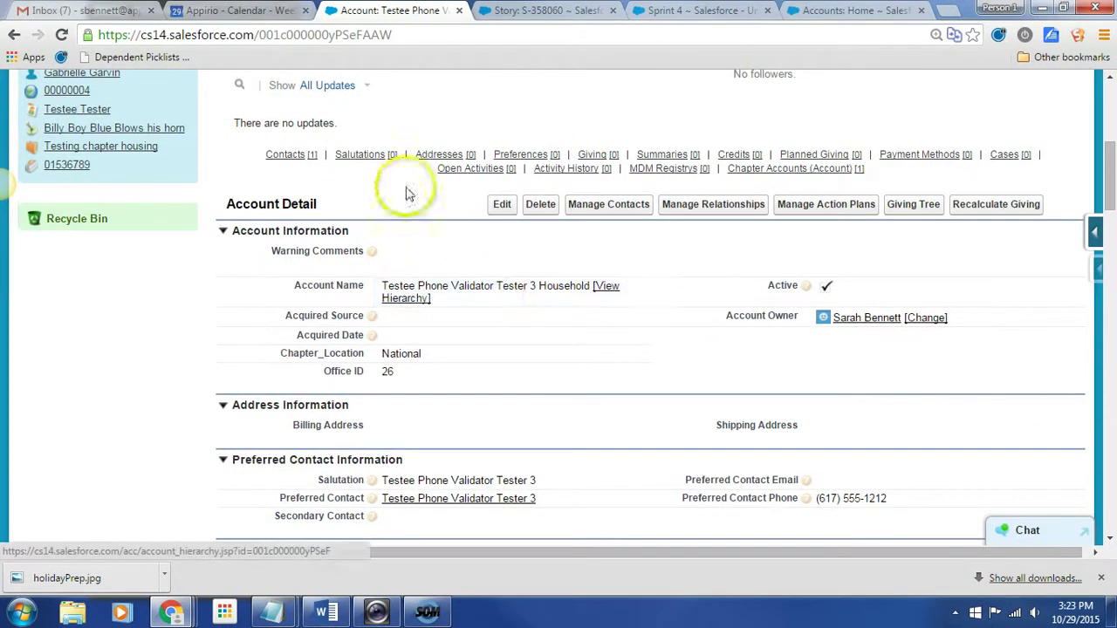
pyautogui.moveTo(297, 163)
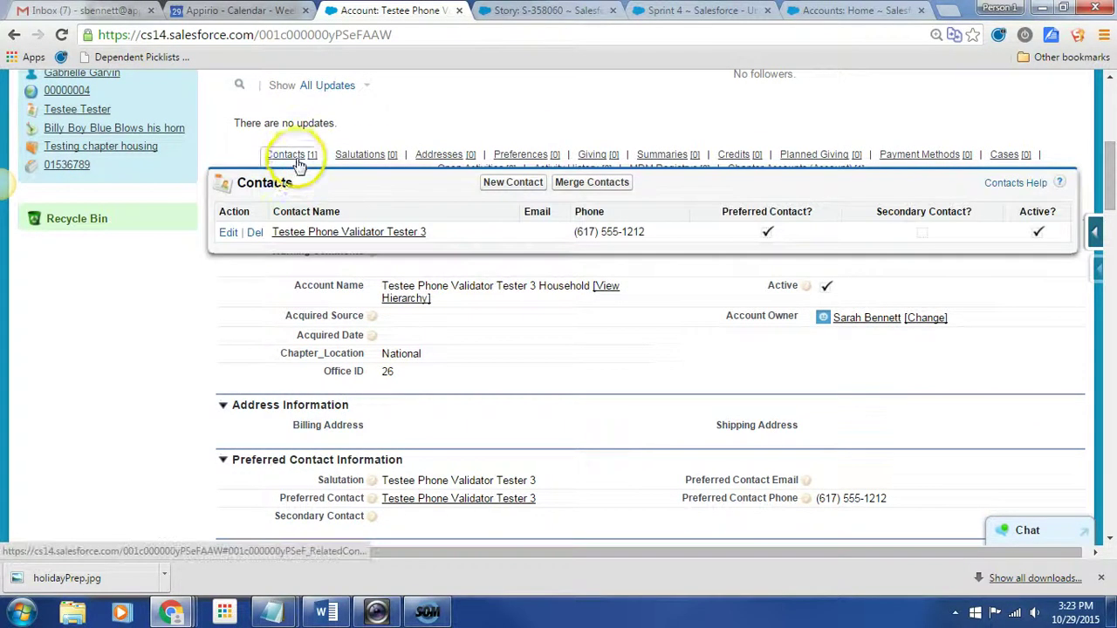
pyautogui.click(313, 233)
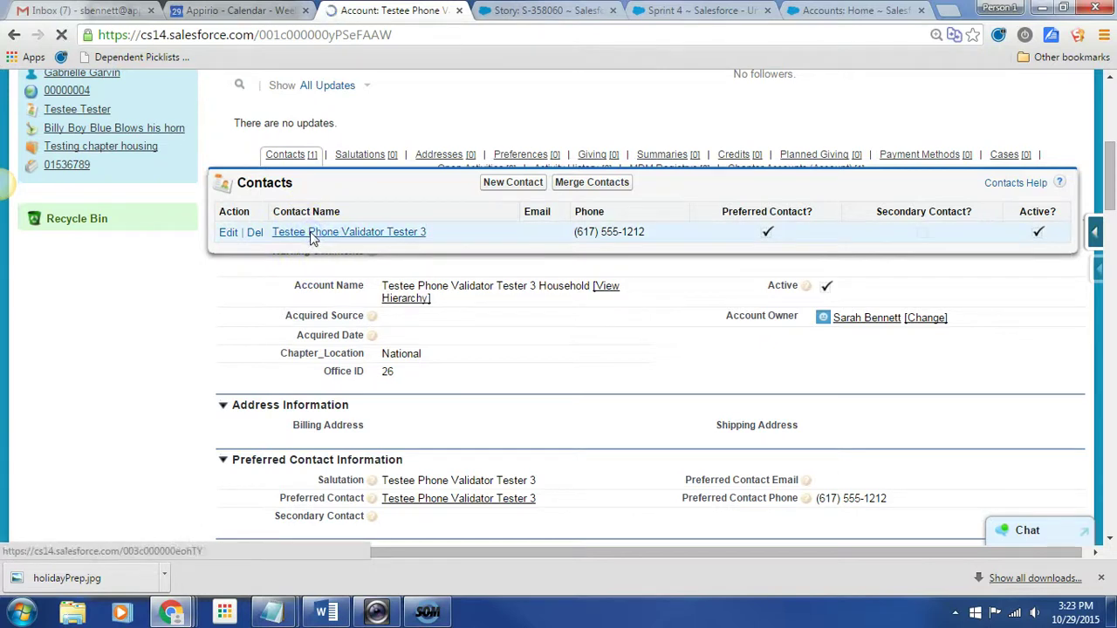
# Step: Examine the Home Phone format and Preferred Phone in the contact's Phone Information section
pyautogui.scroll(-4, 536, 392)
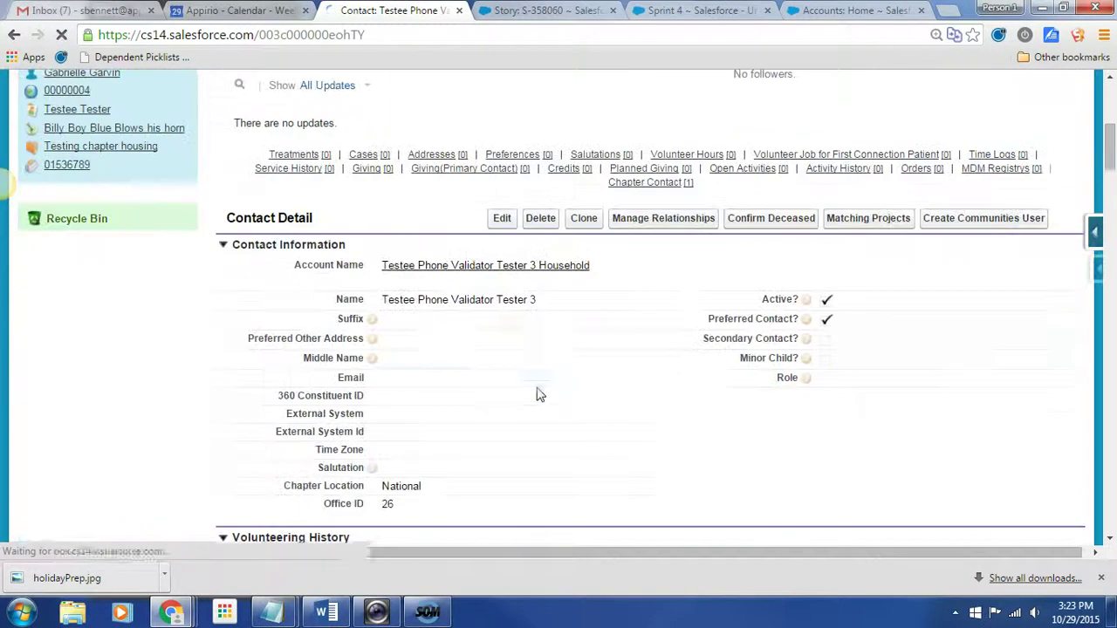
pyautogui.scroll(-10, 536, 391)
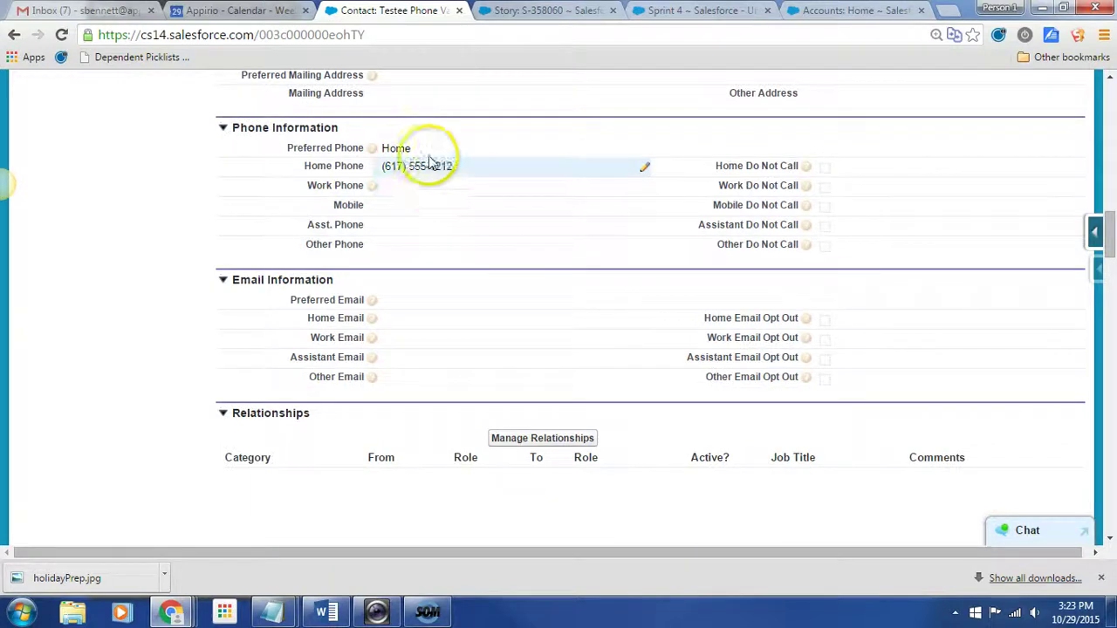
pyautogui.scroll(5, 599, 336)
pyautogui.scroll(-5, 569, 439)
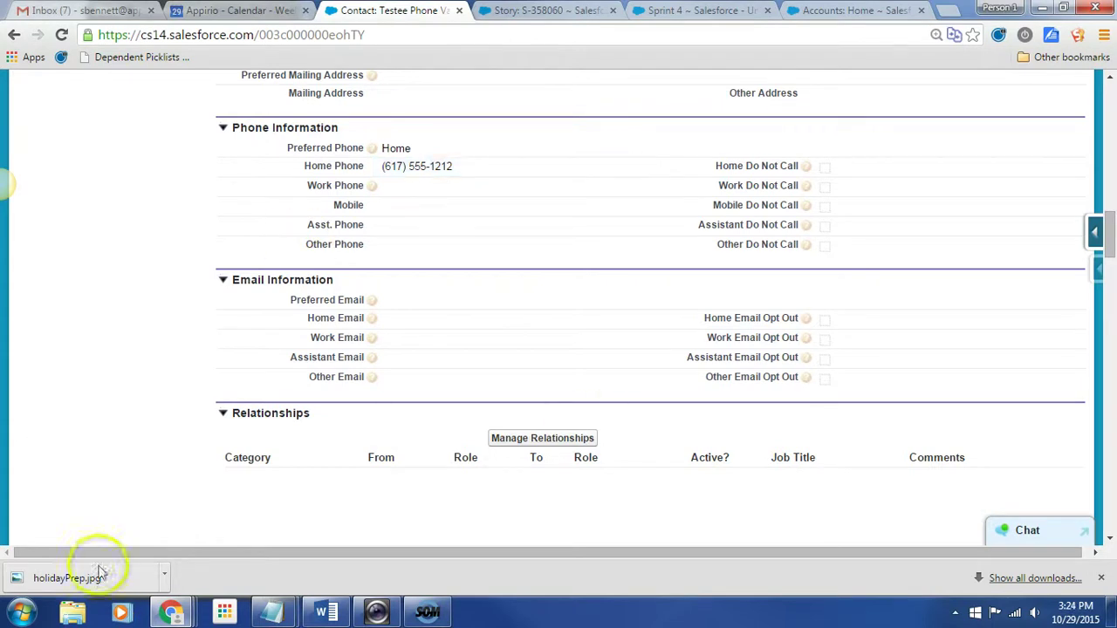
pyautogui.click(428, 612)
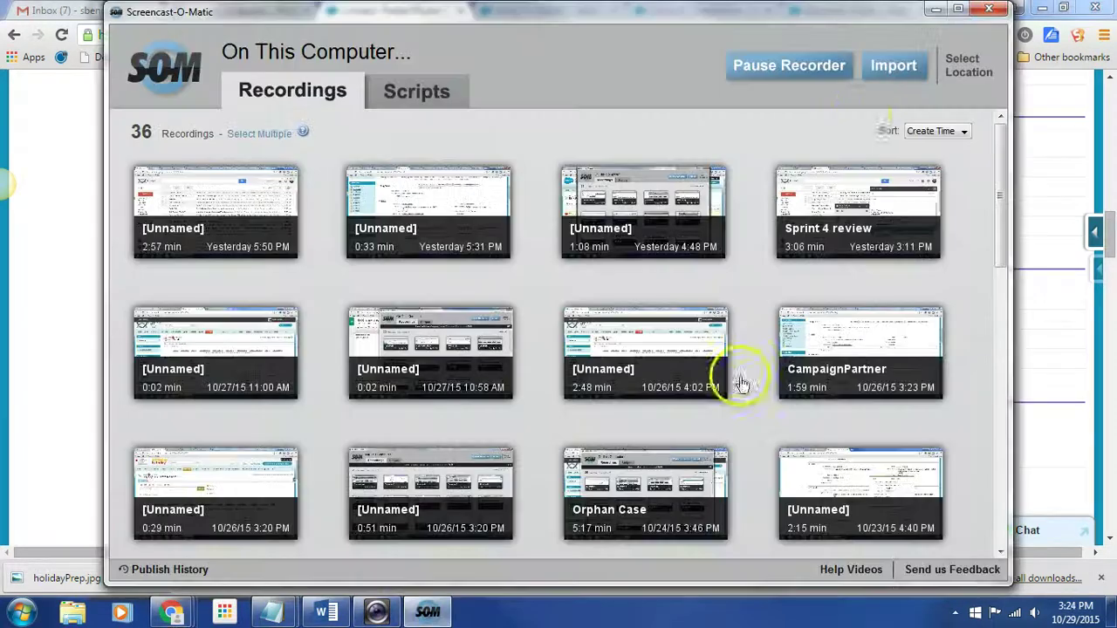